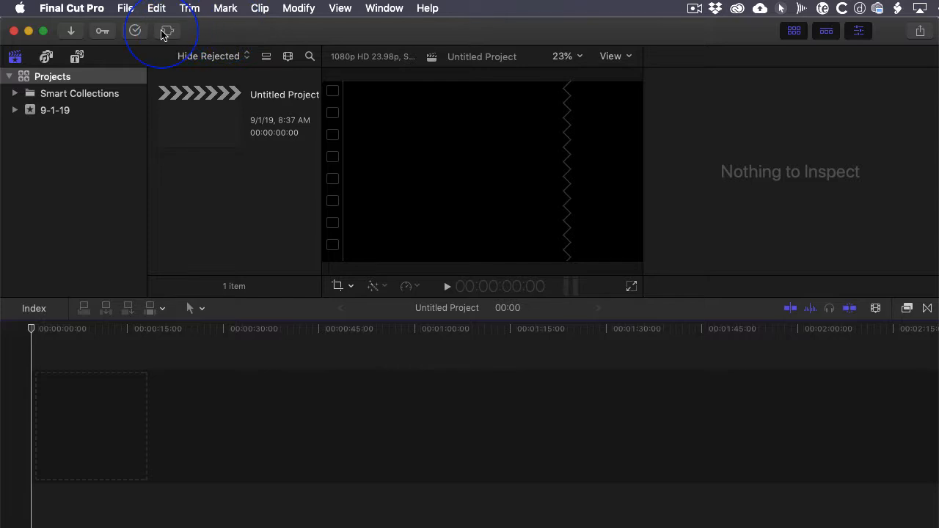
- Create a new event named Slideshow in the Projects library, with a new project included
{"action": "left_click", "coordinate": [126, 8]}
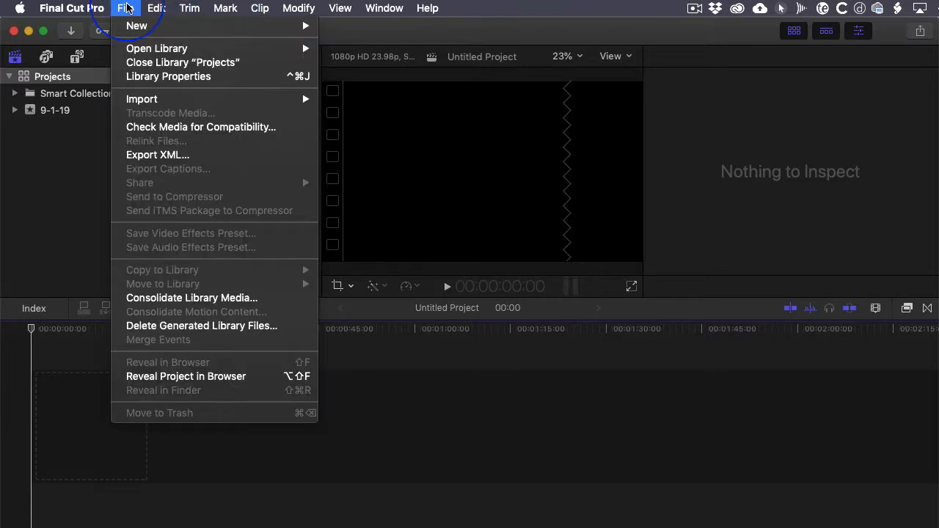
{"action": "mouse_move", "coordinate": [128, 34]}
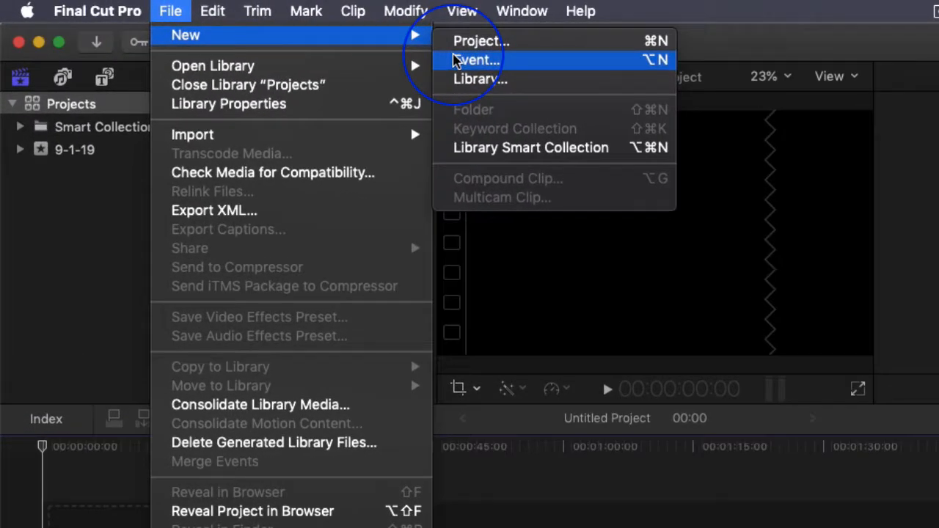
{"action": "left_click", "coordinate": [455, 60]}
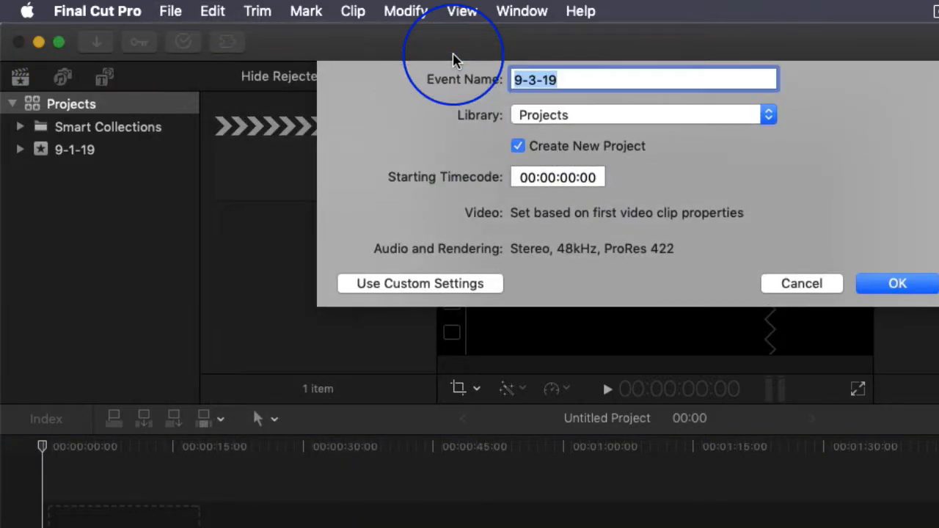
{"action": "type", "text": "Slideshow"}
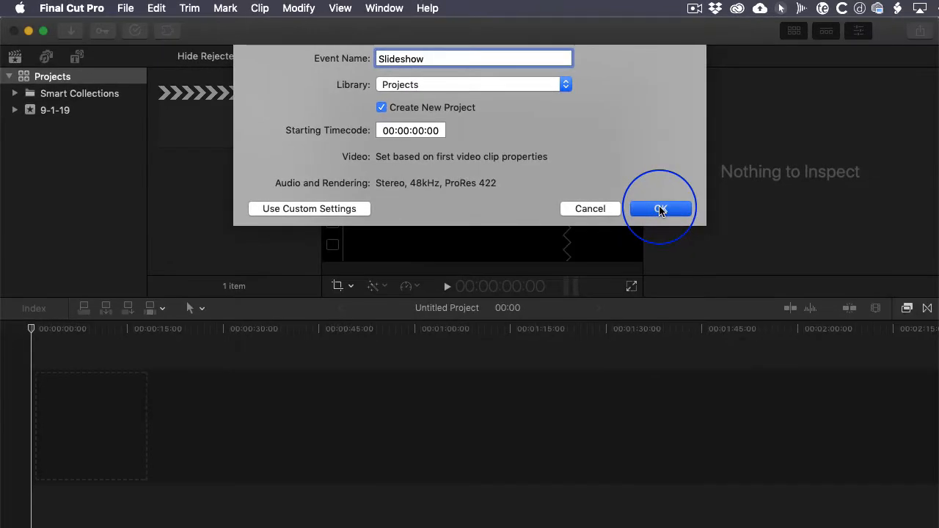
{"action": "left_click", "coordinate": [661, 210]}
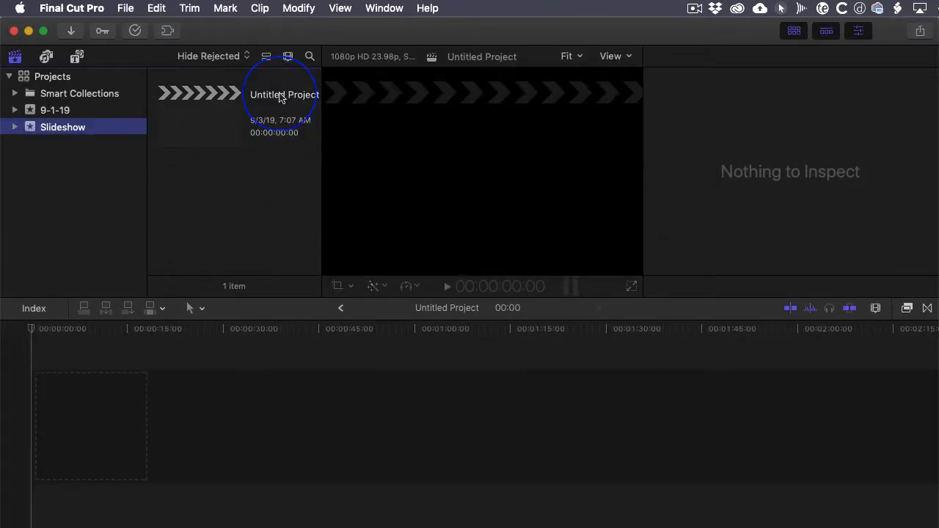
- Rename the Slideshow event's untitled project to Slideshow
{"action": "left_click", "coordinate": [280, 95]}
{"action": "type", "text": "Slideshow"}
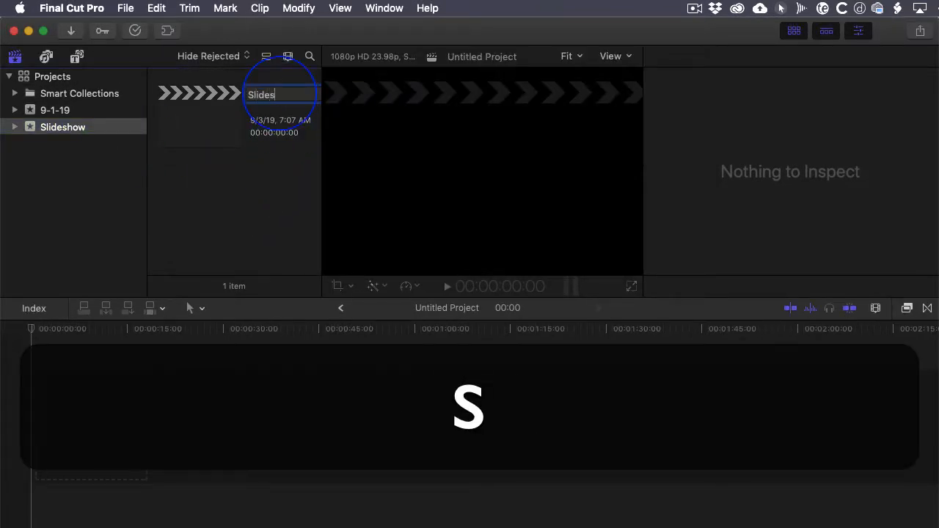
{"action": "key", "text": "Return"}
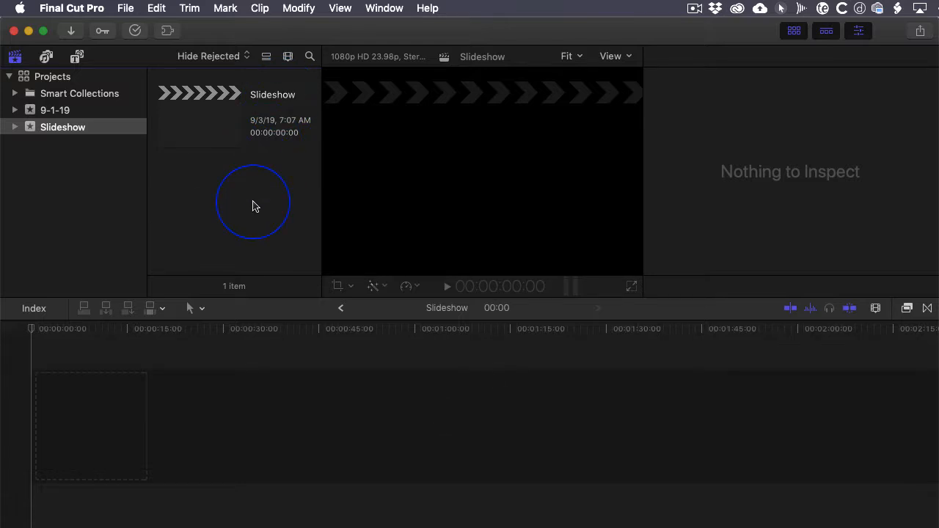
- Start a media import and browse the EOS_DIGITAL card to the 100CANON folder inside DCIM
{"action": "left_click", "coordinate": [129, 10]}
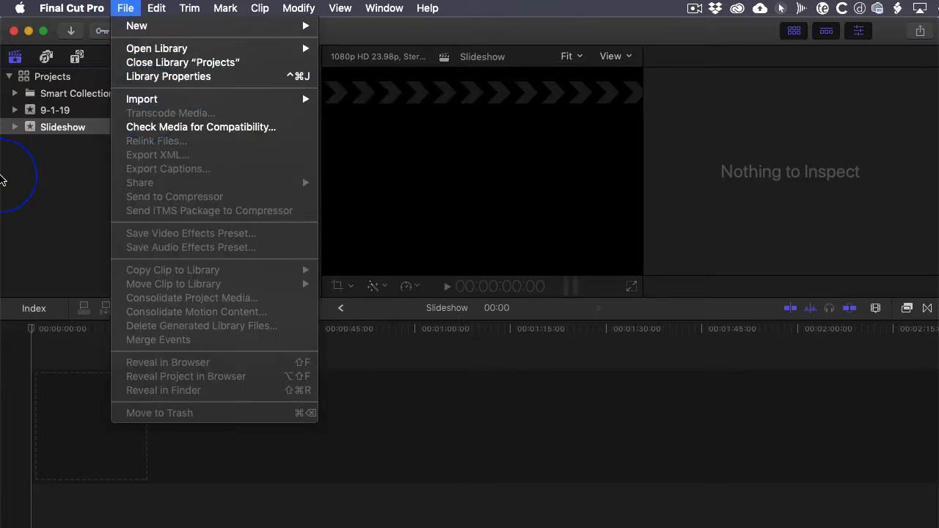
{"action": "left_click", "coordinate": [77, 186]}
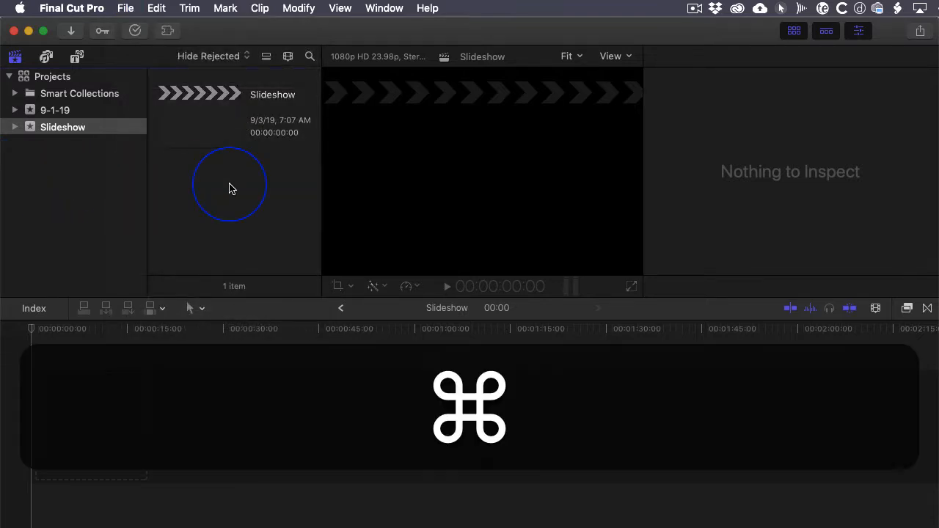
{"action": "key", "text": "super+i"}
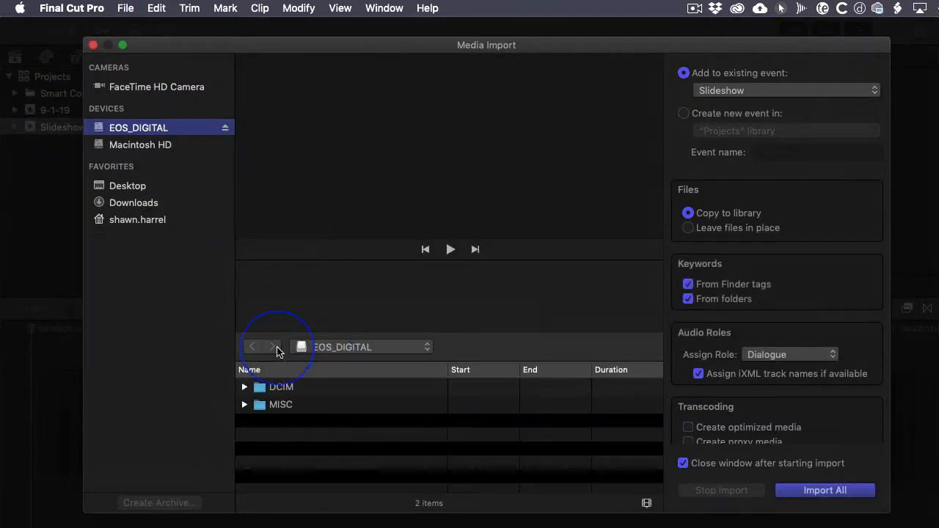
{"action": "left_click", "coordinate": [307, 387]}
{"action": "double_click", "coordinate": [308, 387]}
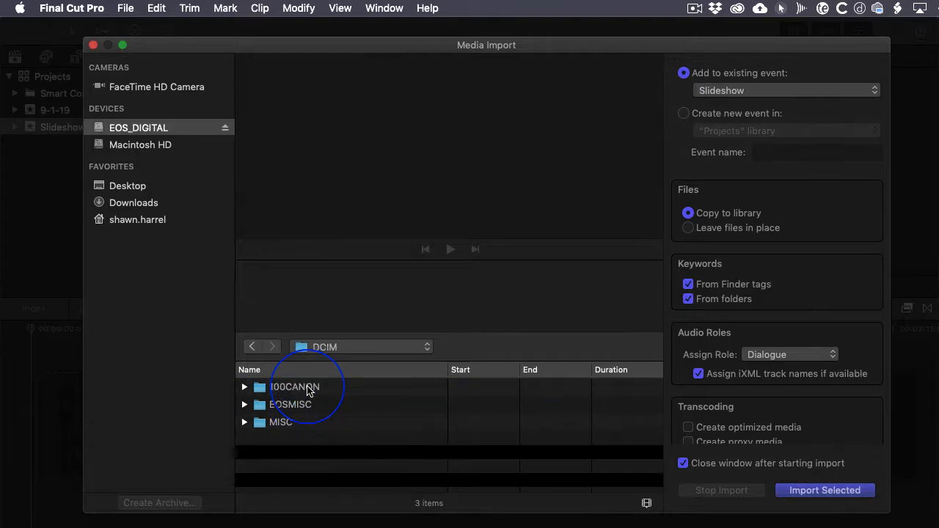
{"action": "double_click", "coordinate": [308, 387]}
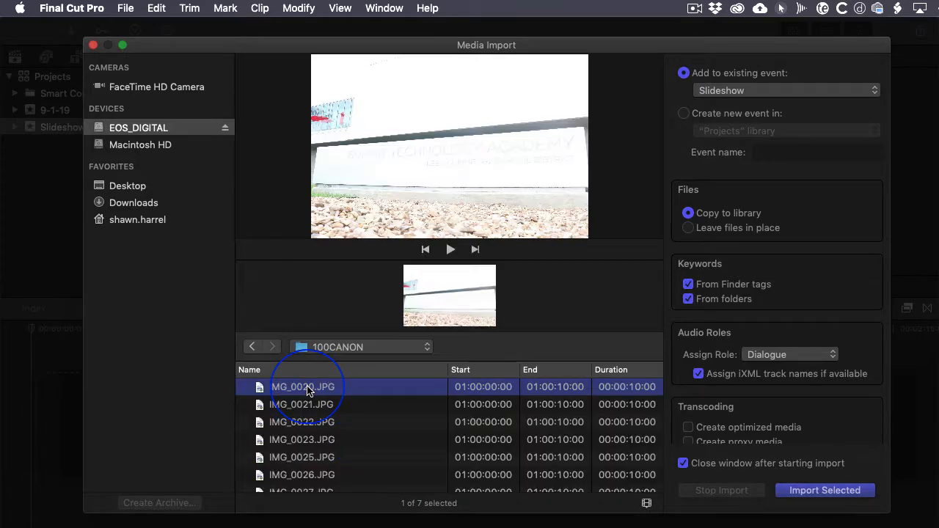
{"action": "left_click", "coordinate": [326, 348]}
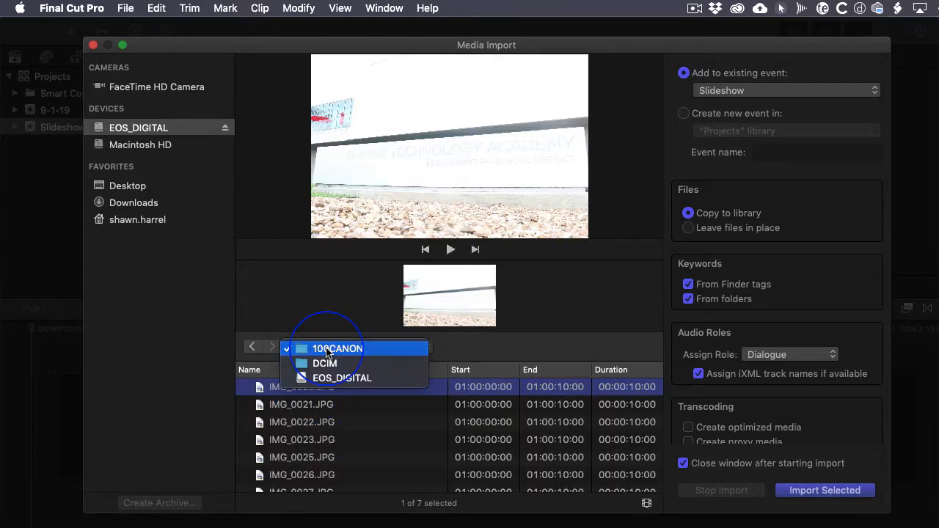
{"action": "left_click", "coordinate": [467, 357]}
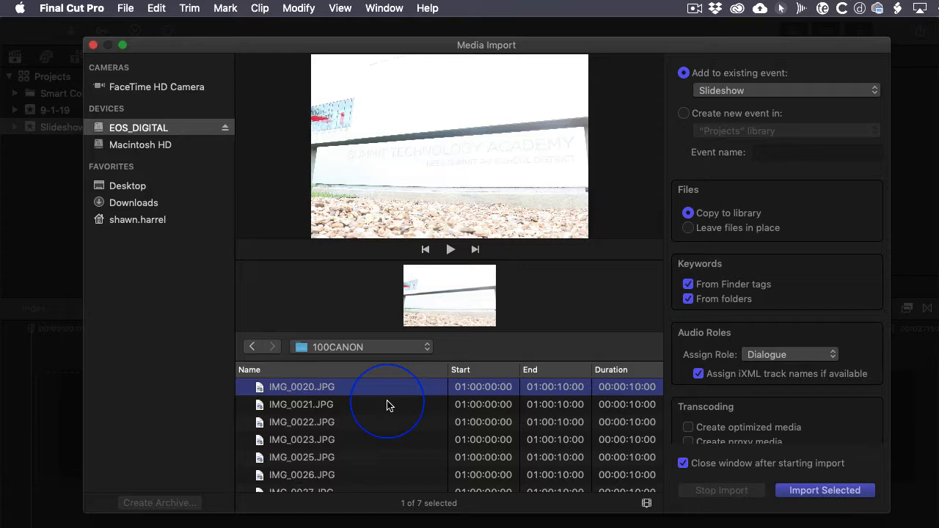
- Try selecting the range IMG_0020 to IMG_0022, followed by the separate photos IMG_0025, IMG_0022 and IMG_0020
{"action": "left_click", "coordinate": [346, 423]}
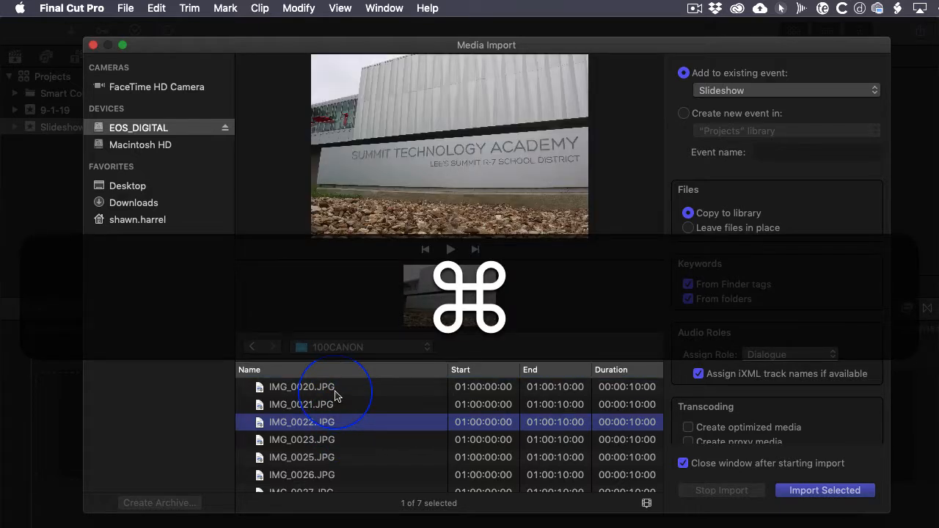
{"action": "left_click", "coordinate": [335, 395], "text": "shift"}
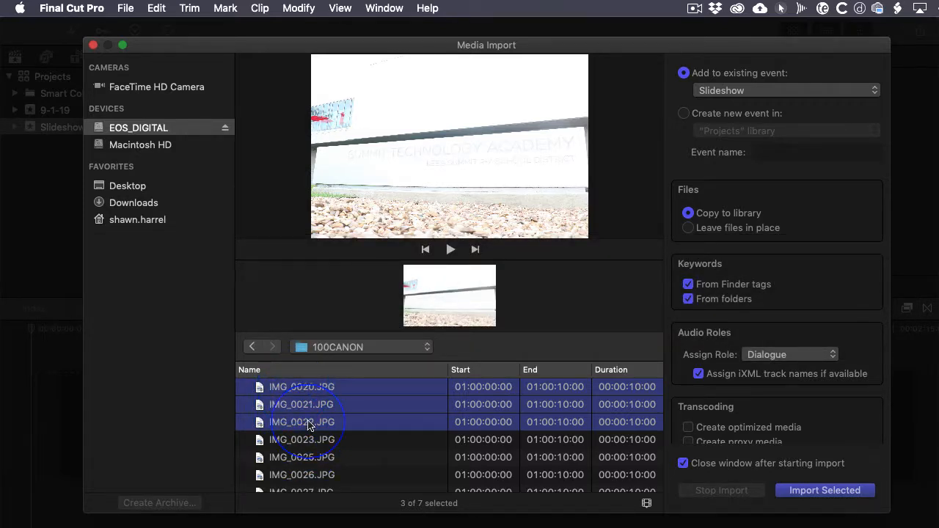
{"action": "left_click", "coordinate": [321, 455]}
{"action": "left_click", "coordinate": [316, 425], "text": "super"}
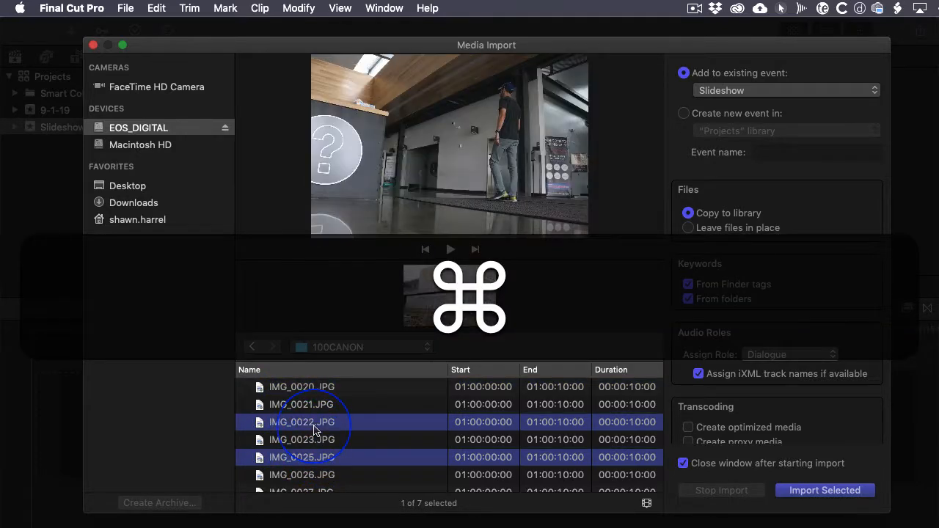
{"action": "left_click", "coordinate": [311, 389], "text": "super"}
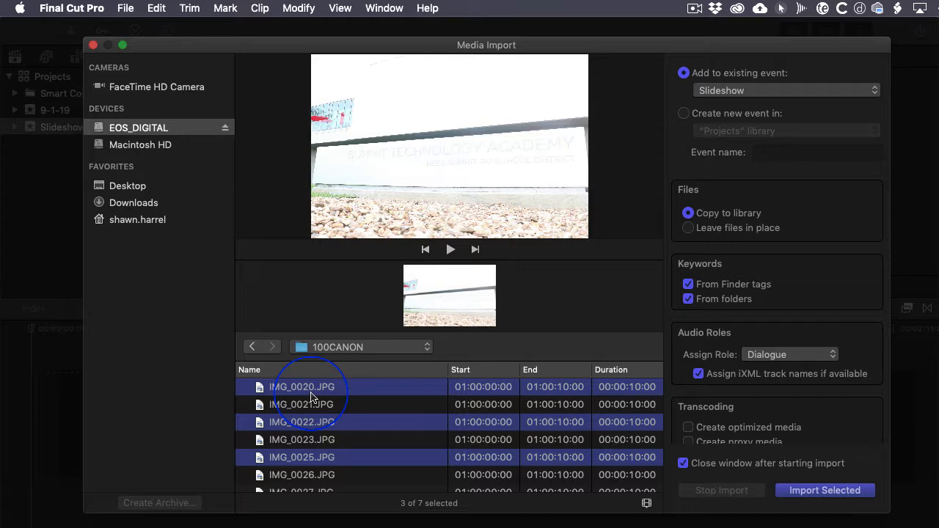
- Select all photos in the 100CANON folder and import them into the Slideshow event
{"action": "key", "text": "super+a"}
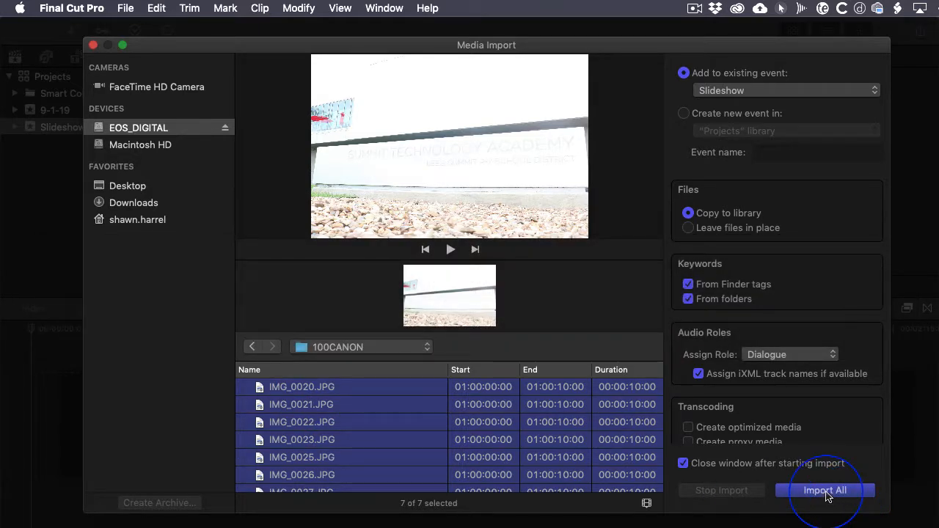
{"action": "left_click", "coordinate": [823, 498]}
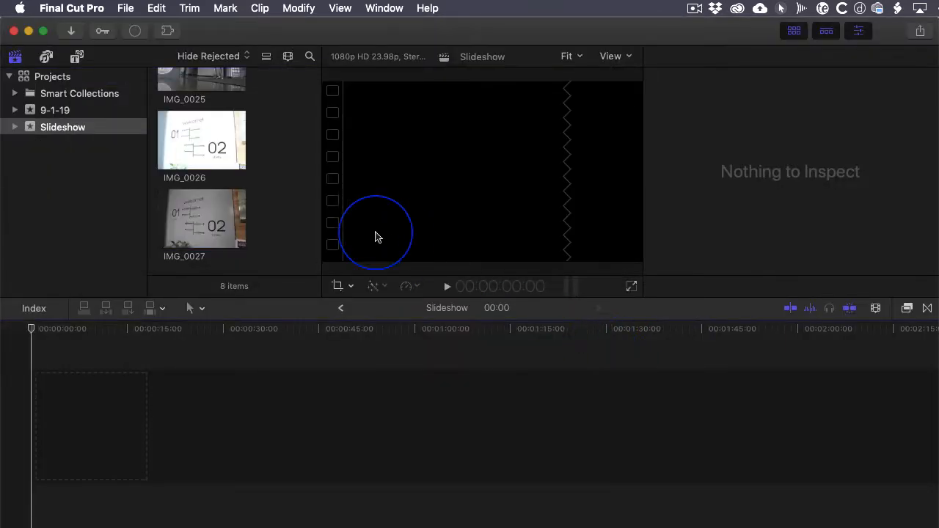
- Select all seven imported clips in the Slideshow event and append them to the project timeline
{"action": "left_click", "coordinate": [264, 219]}
{"action": "scroll", "coordinate": [264, 218], "scroll_direction": "up", "scroll_amount": 1}
{"action": "scroll", "coordinate": [265, 222], "scroll_direction": "up", "scroll_amount": 10}
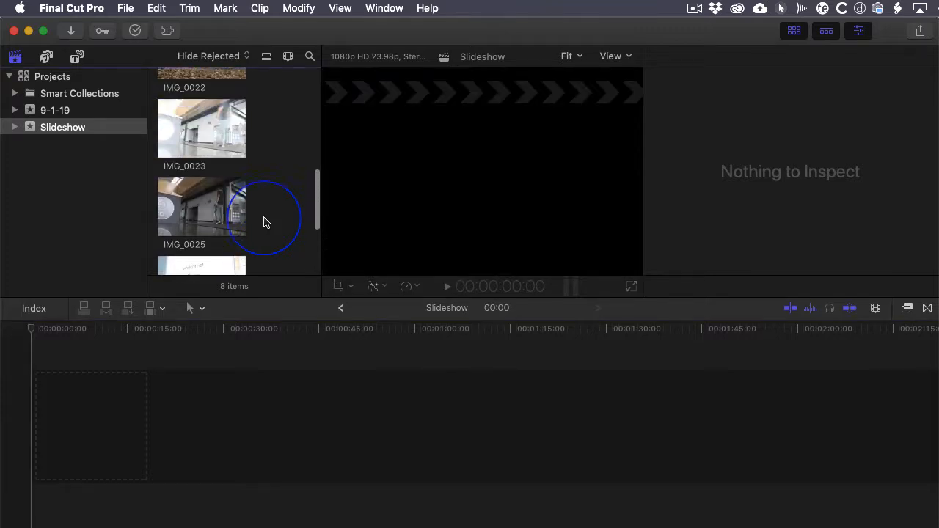
{"action": "key", "text": "super+a"}
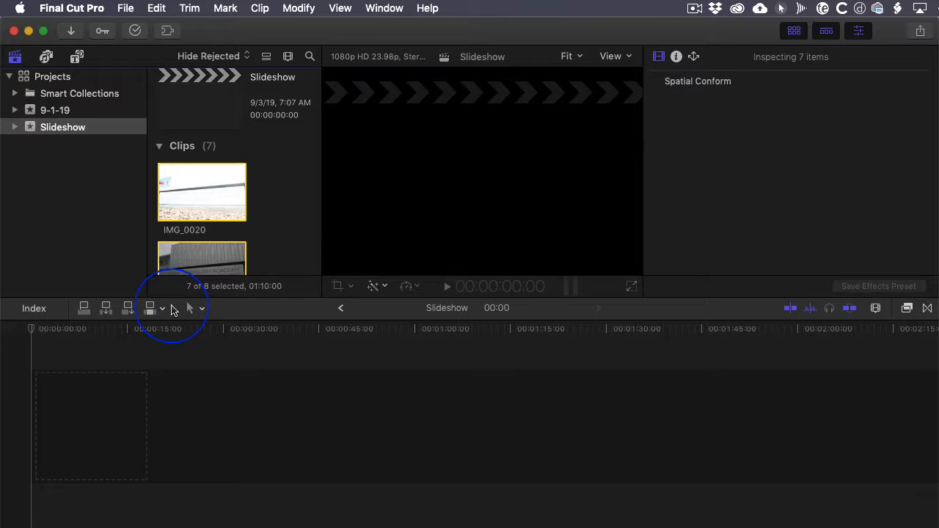
{"action": "key", "text": "e"}
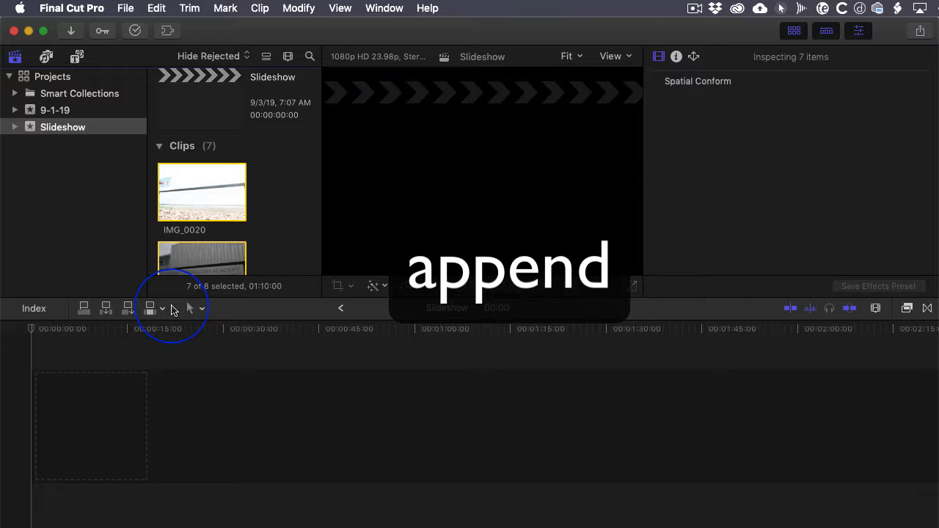
{"action": "key", "text": "e"}
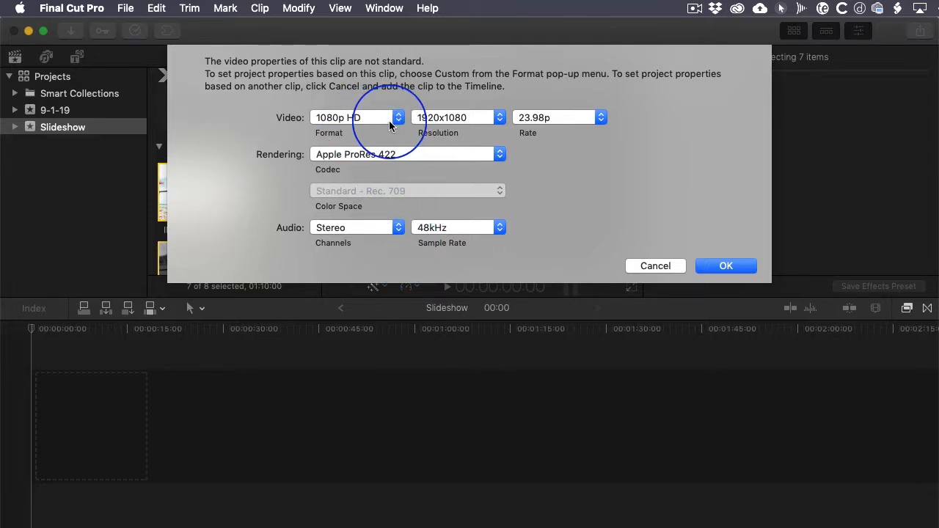
- Try the 4K video format, return it to 1080p HD and accept the project properties
{"action": "left_click", "coordinate": [389, 121]}
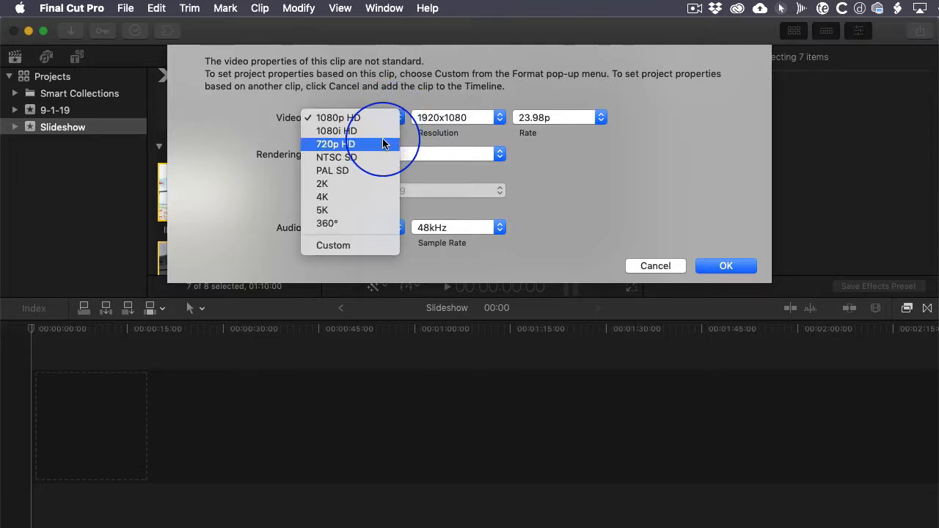
{"action": "left_click", "coordinate": [376, 202]}
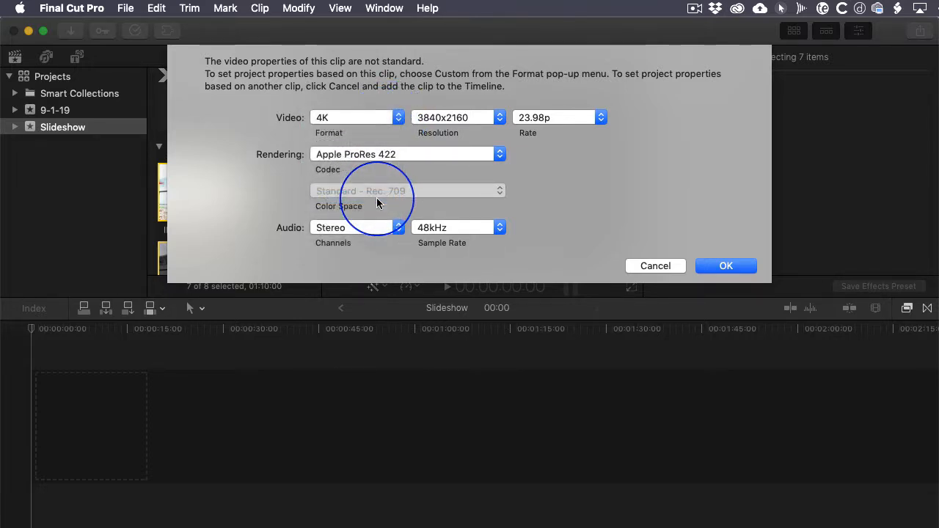
{"action": "left_click", "coordinate": [374, 118]}
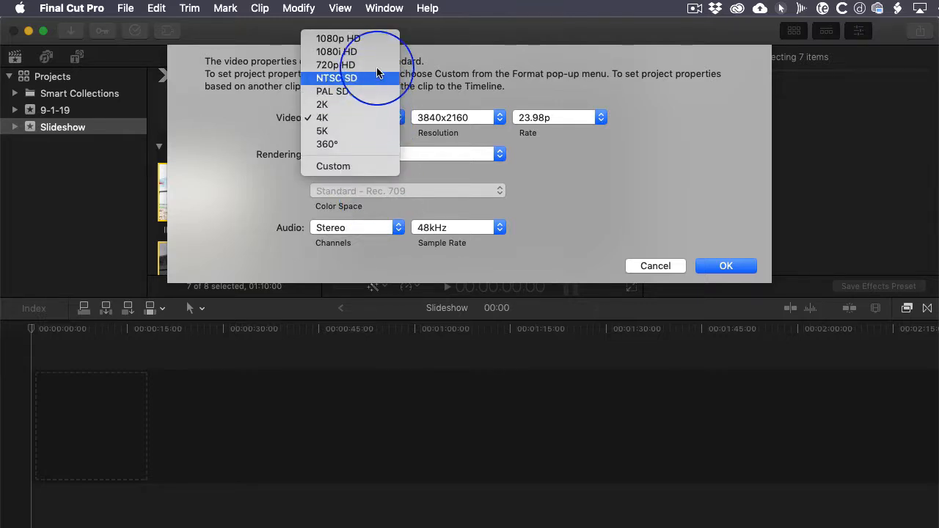
{"action": "left_click", "coordinate": [380, 39]}
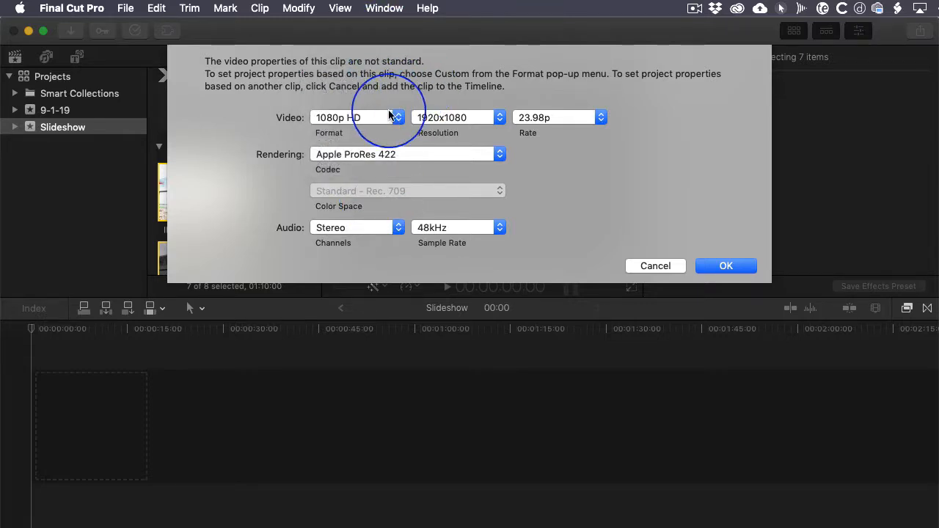
{"action": "left_click", "coordinate": [370, 120]}
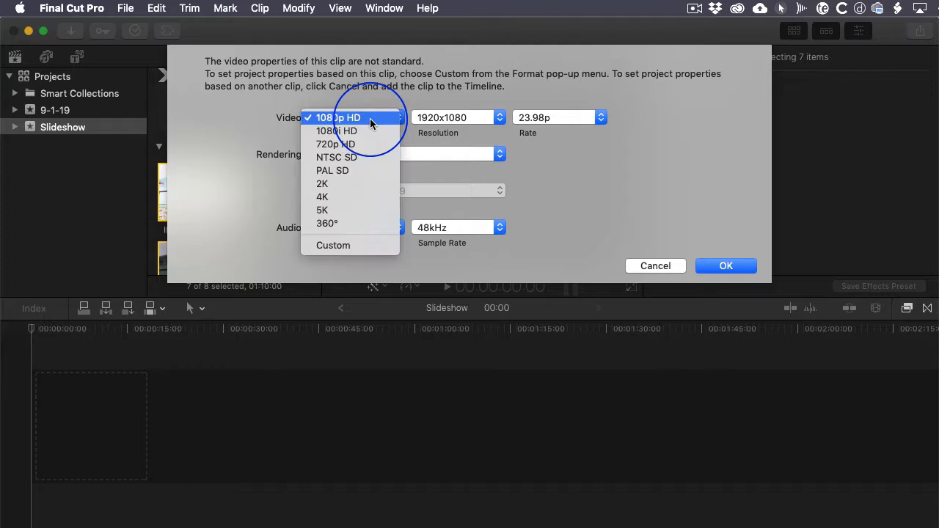
{"action": "left_click", "coordinate": [370, 118]}
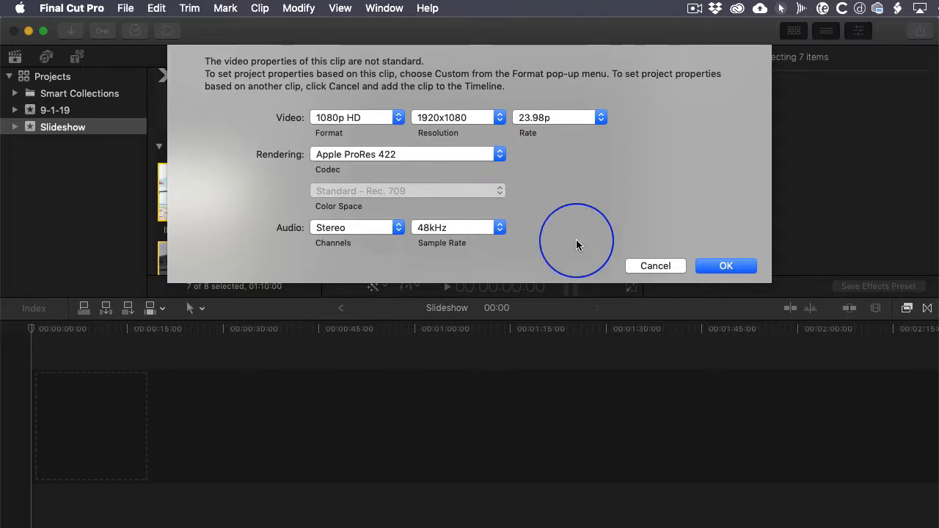
{"action": "left_click", "coordinate": [725, 265]}
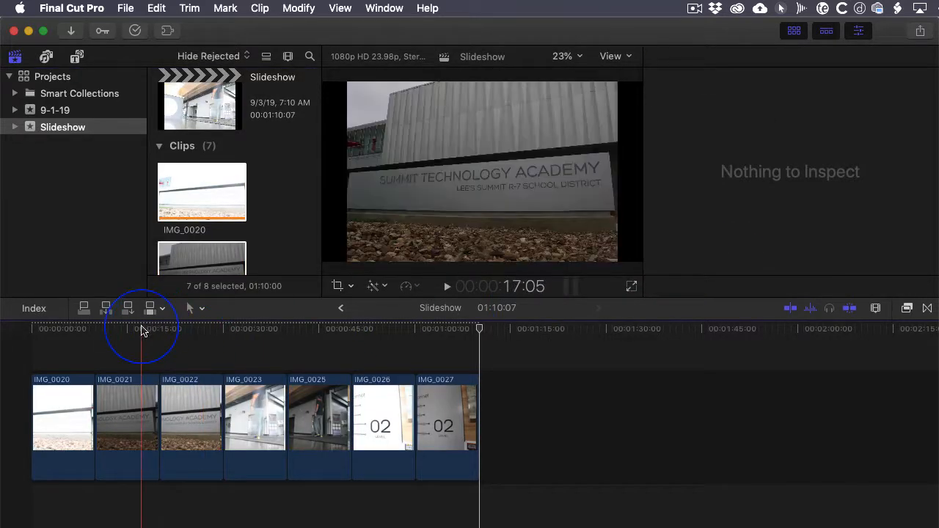
- Move clip IMG_0021 ahead of IMG_0020 at the start of the timeline, and deselect it
{"action": "left_click", "coordinate": [33, 331]}
{"action": "left_click", "coordinate": [106, 415]}
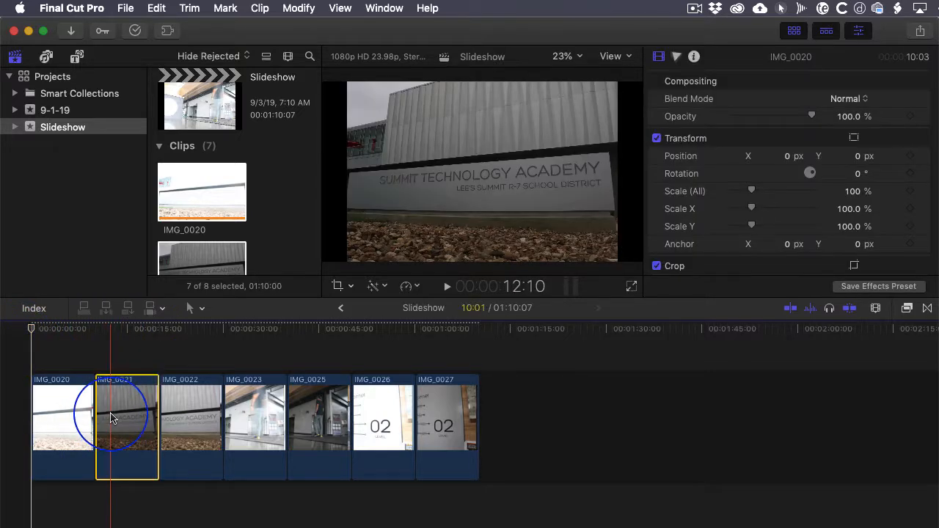
{"action": "left_click_drag", "start_coordinate": [110, 418], "coordinate": [47, 418]}
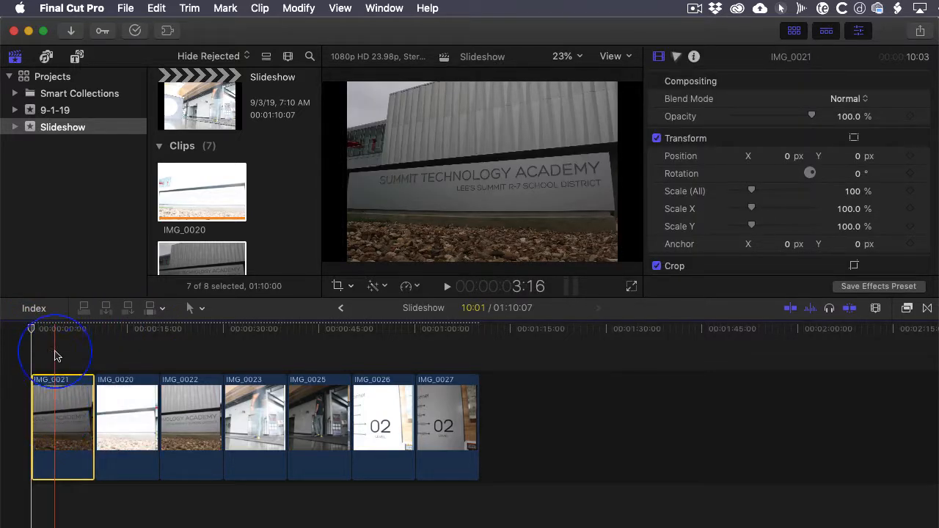
{"action": "left_click_drag", "start_coordinate": [50, 330], "coordinate": [61, 330]}
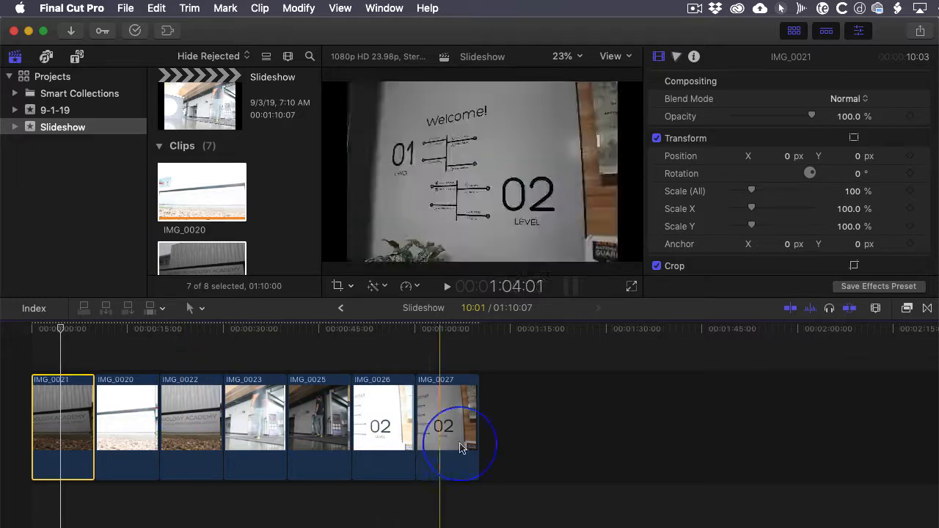
{"action": "left_click", "coordinate": [510, 443]}
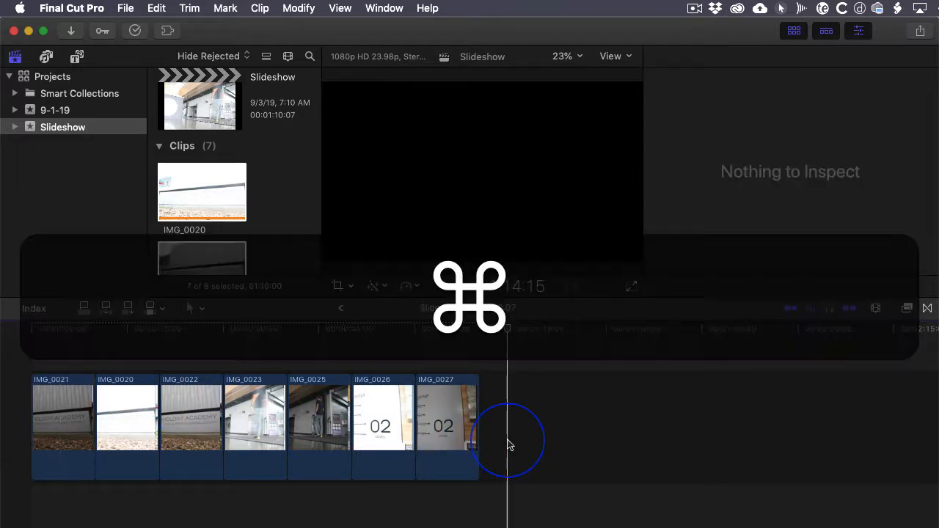
- Set the duration of all seven timeline clips to 3 seconds each, and deselect them
{"action": "key", "text": "super+a"}
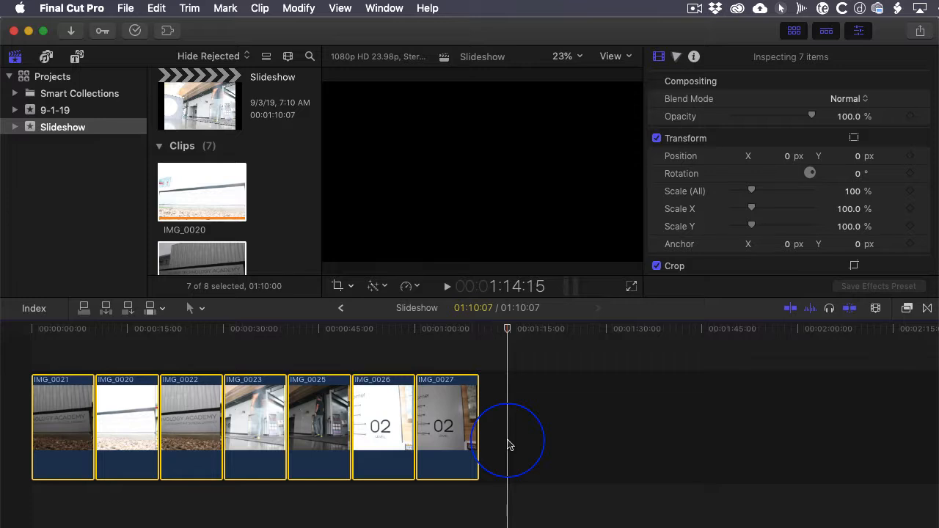
{"action": "scroll", "coordinate": [510, 444], "scroll_direction": "right", "scroll_amount": 2}
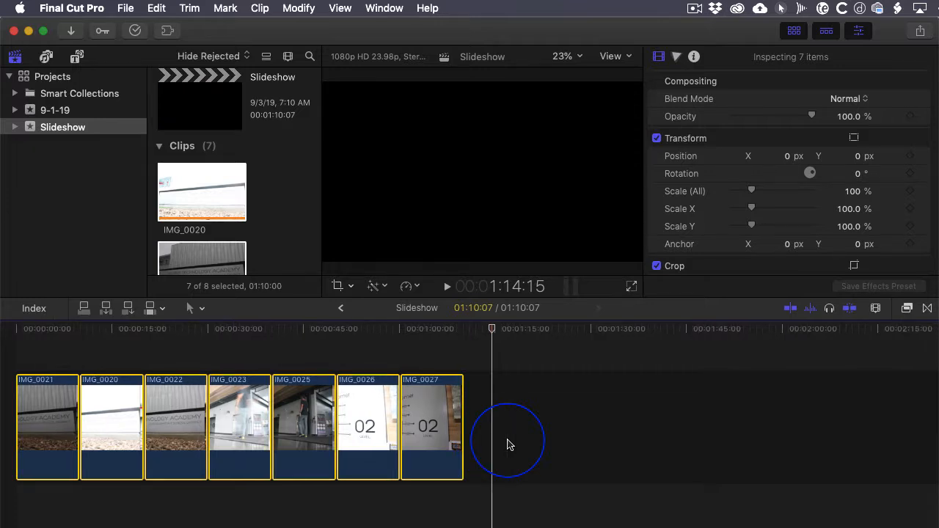
{"action": "key", "text": "ctrl+d"}
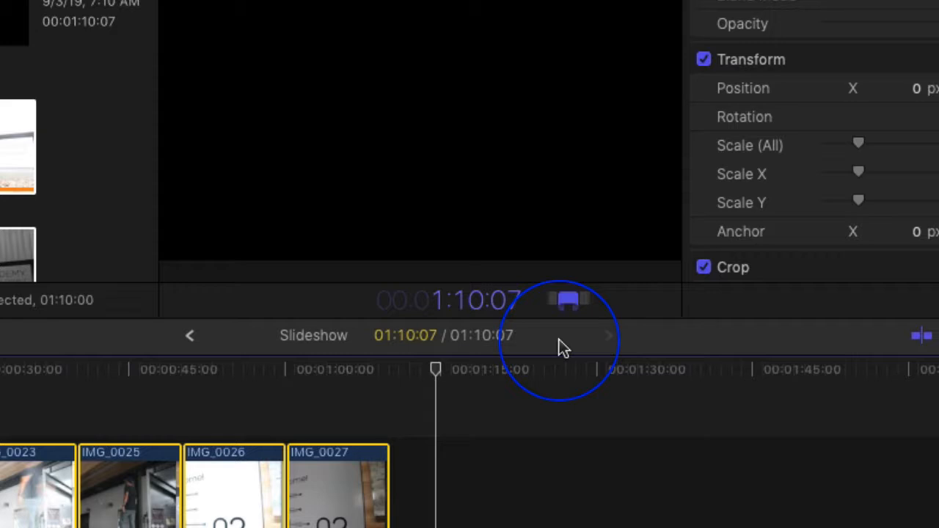
{"action": "type", "text": "3"}
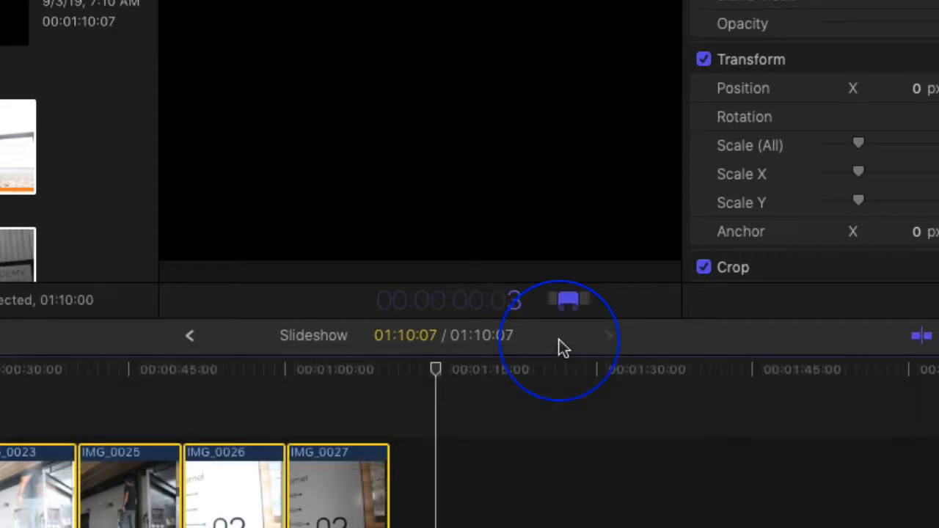
{"action": "type", "text": "."}
{"action": "key", "text": "Return"}
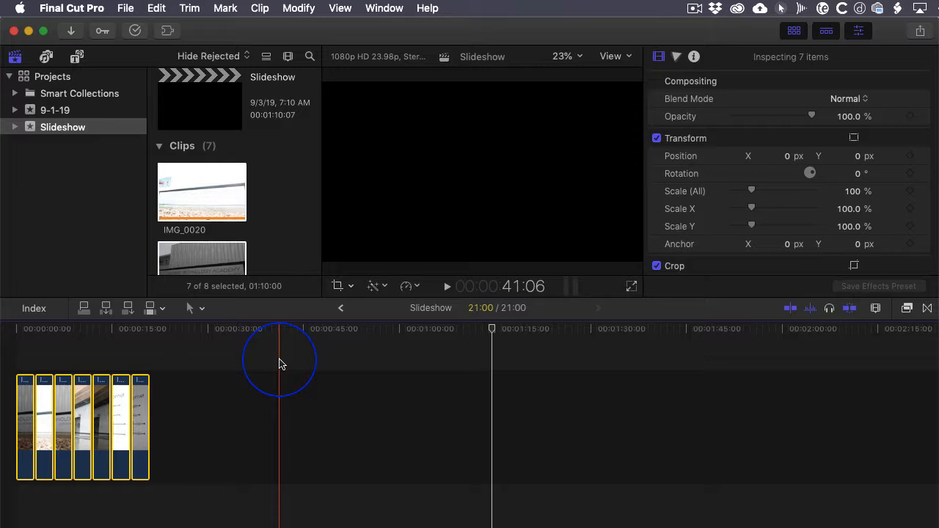
{"action": "key", "text": "shift+z"}
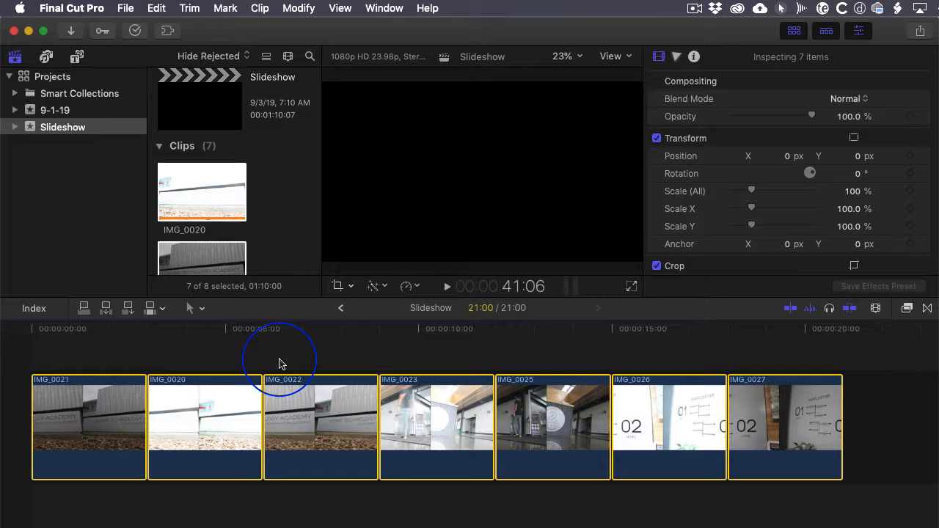
{"action": "left_click", "coordinate": [211, 354]}
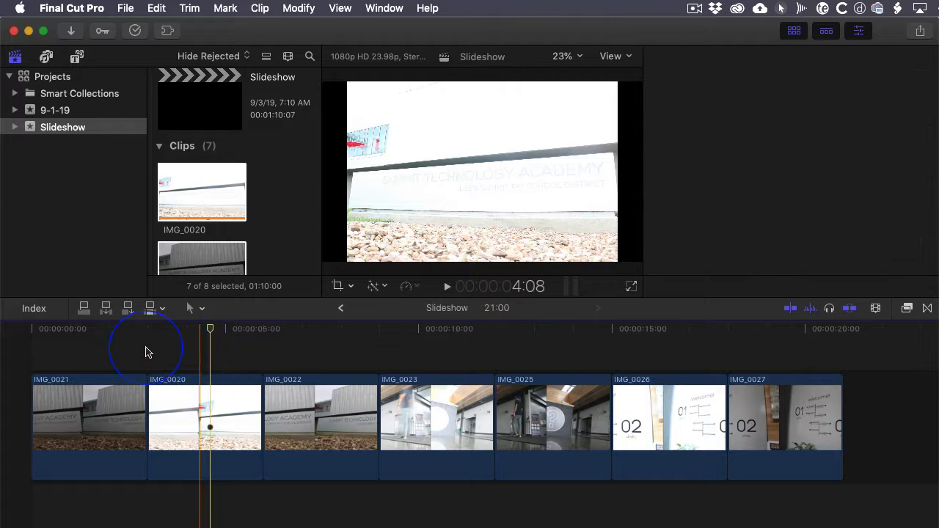
- Apply the Ken Burns crop effect to clip IMG_0021 with its default start and end frames
{"action": "left_click", "coordinate": [100, 400]}
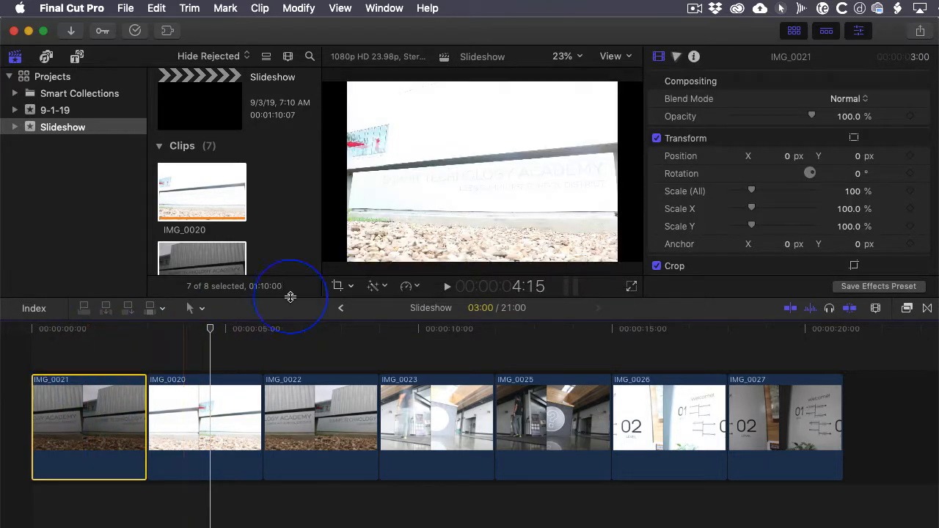
{"action": "left_click", "coordinate": [99, 334]}
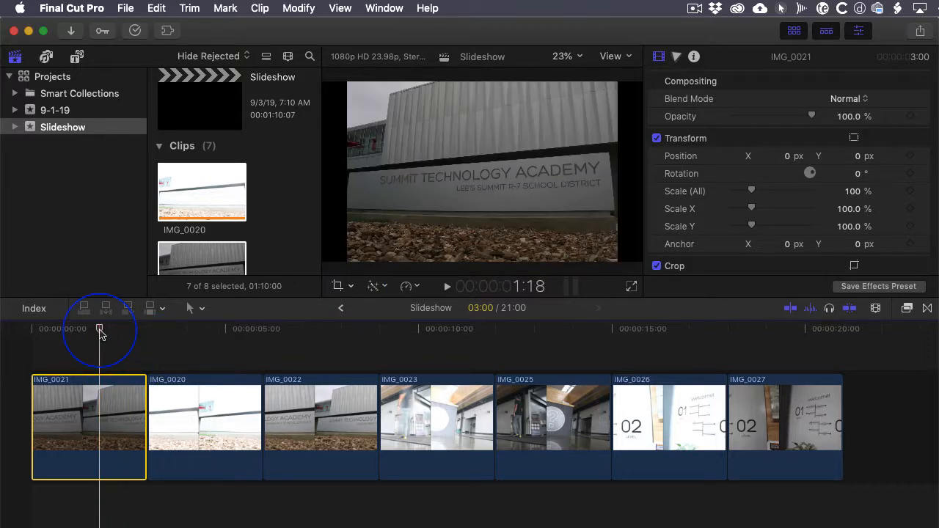
{"action": "left_click", "coordinate": [100, 402]}
{"action": "left_click", "coordinate": [350, 286]}
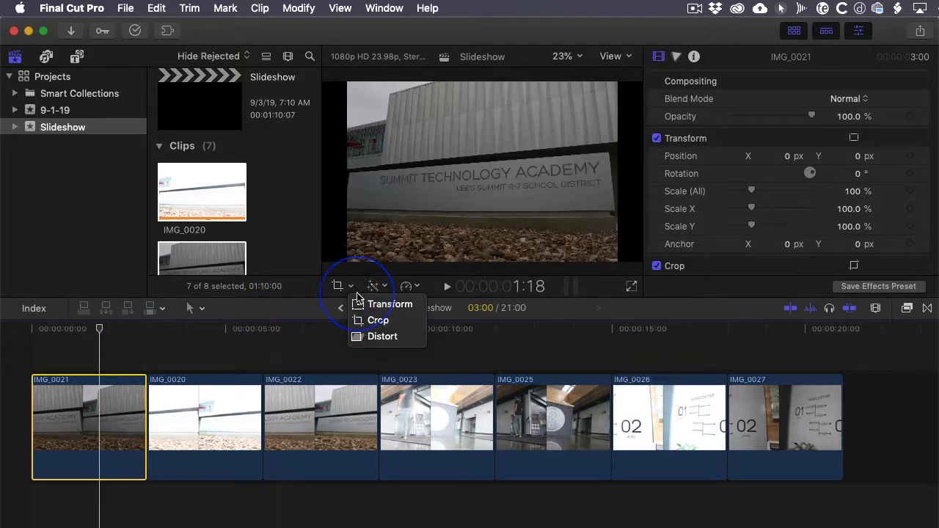
{"action": "left_click", "coordinate": [378, 321]}
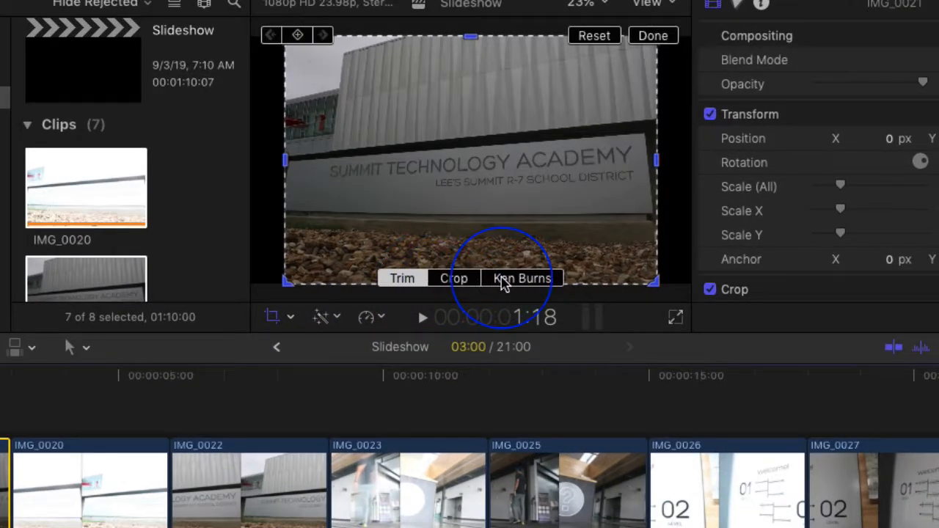
{"action": "left_click", "coordinate": [522, 279]}
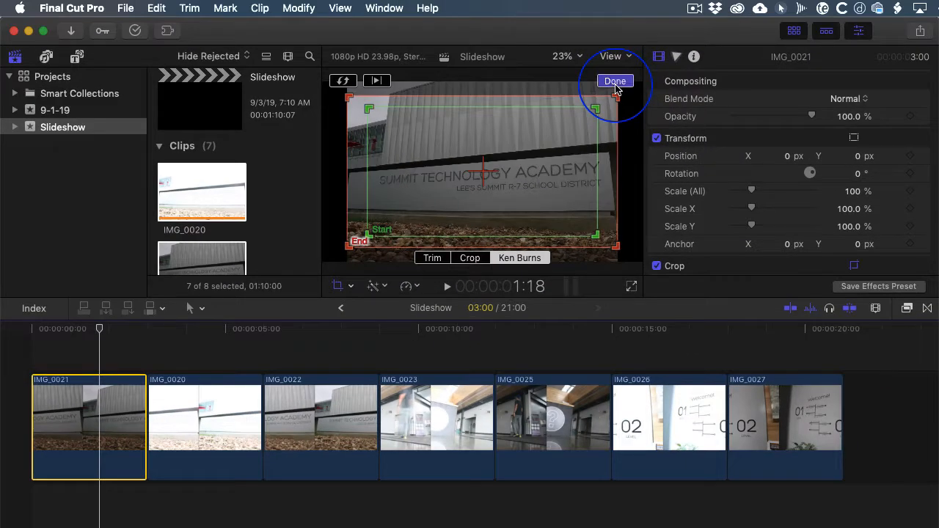
{"action": "left_click", "coordinate": [616, 82]}
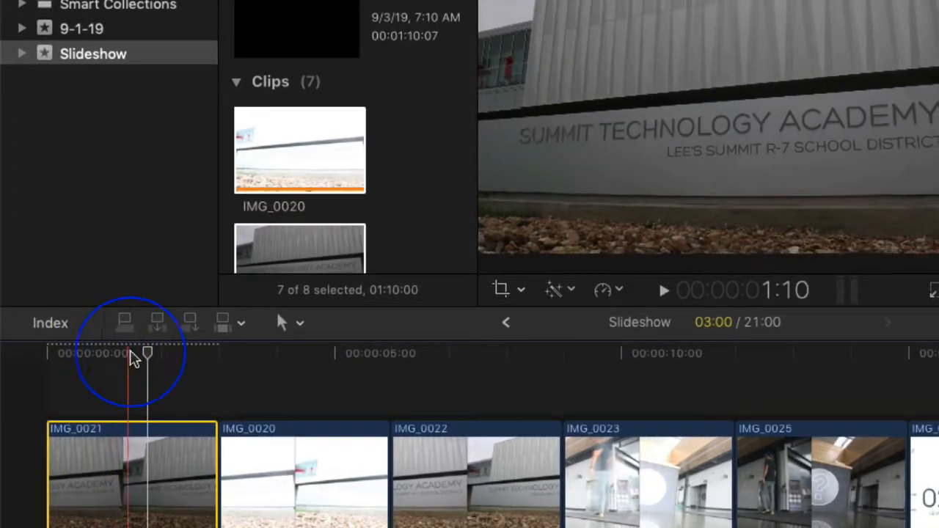
- Play clip IMG_0021 from the start of the timeline to check its Ken Burns motion
{"action": "left_click_drag", "start_coordinate": [147, 355], "coordinate": [47, 356]}
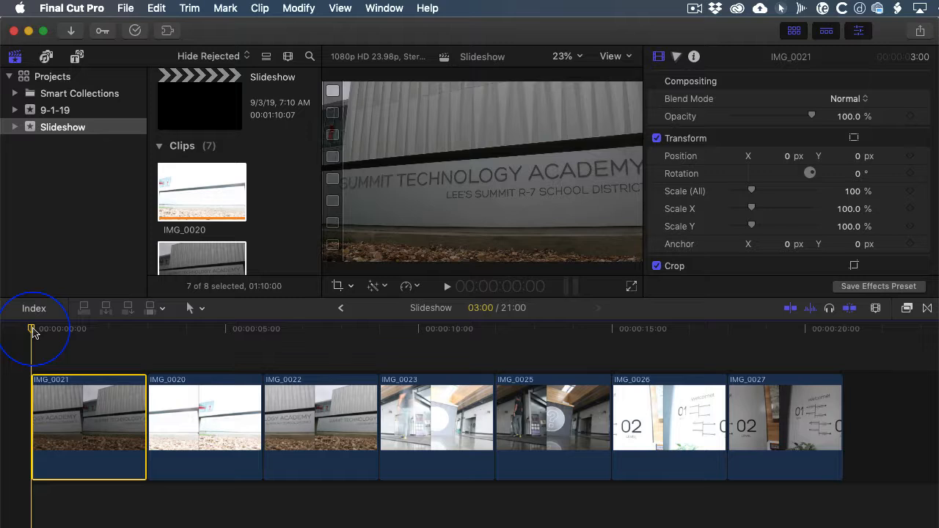
{"action": "key", "text": "space"}
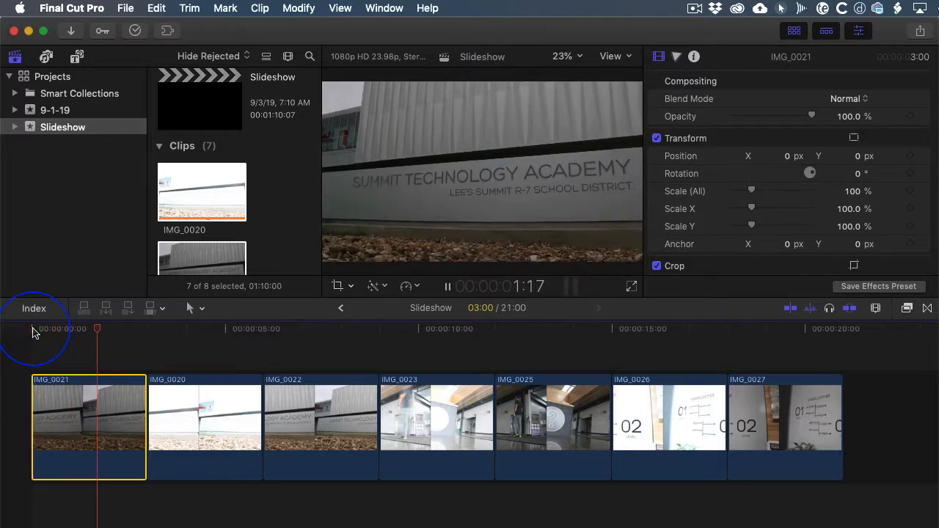
{"action": "key", "text": "space"}
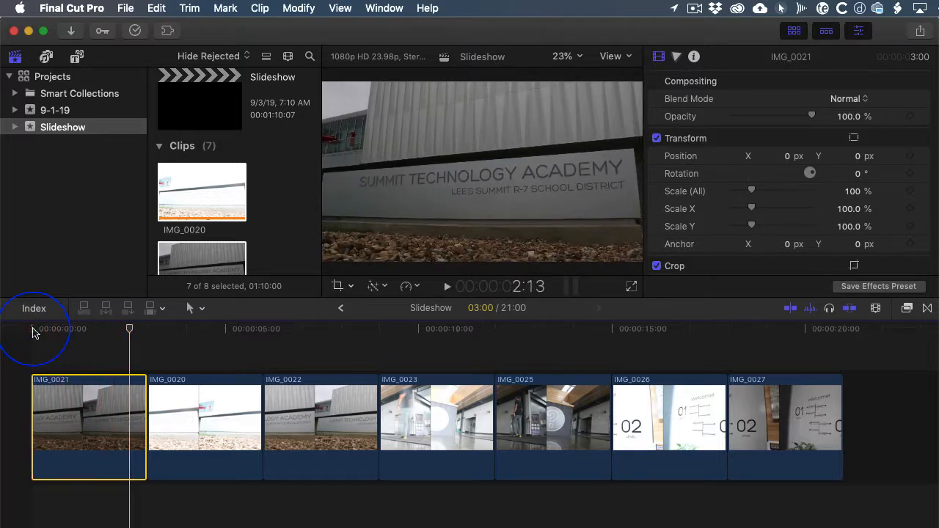
- Copy clip IMG_0021 together with its Ken Burns crop settings
{"action": "left_click", "coordinate": [80, 392]}
{"action": "left_click", "coordinate": [158, 9]}
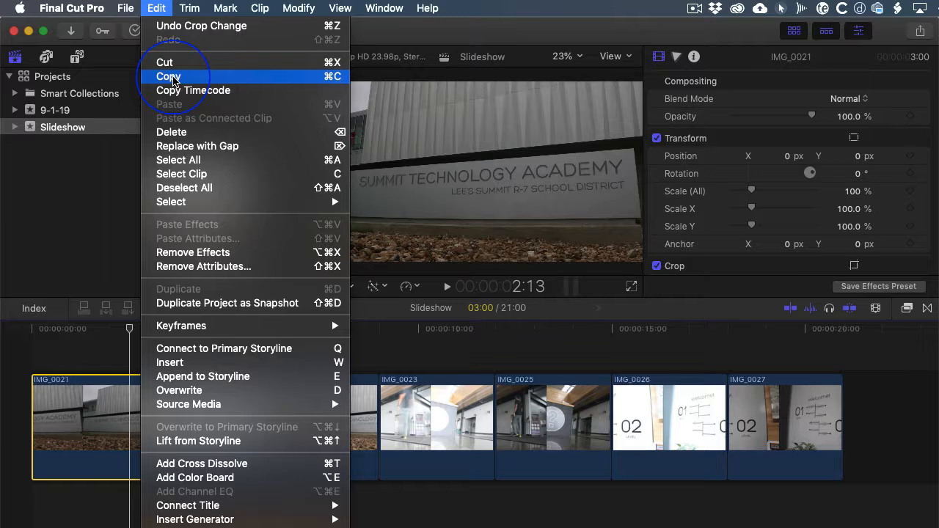
{"action": "left_click", "coordinate": [173, 77]}
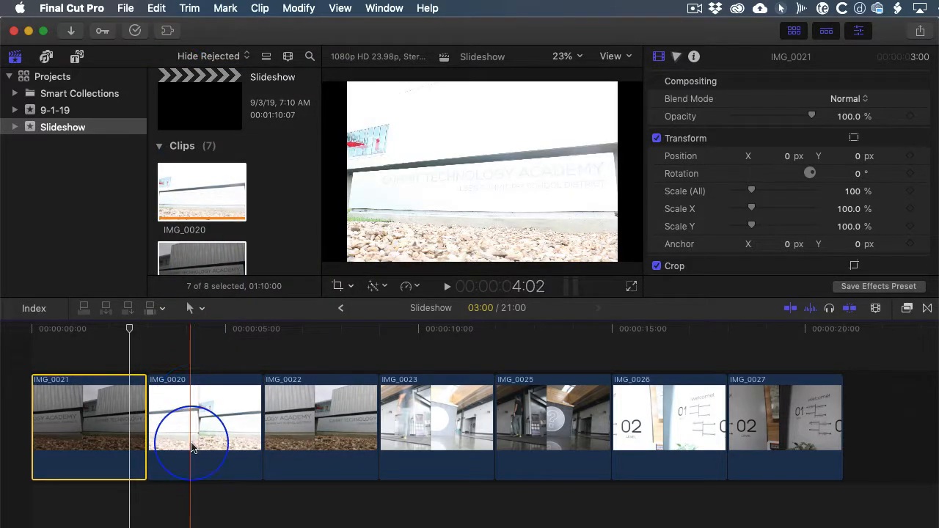
- Paste only the Crop attribute onto the six clips after IMG_0021, with keyframe timing set to Stretch to Fit
{"action": "left_click", "coordinate": [192, 448]}
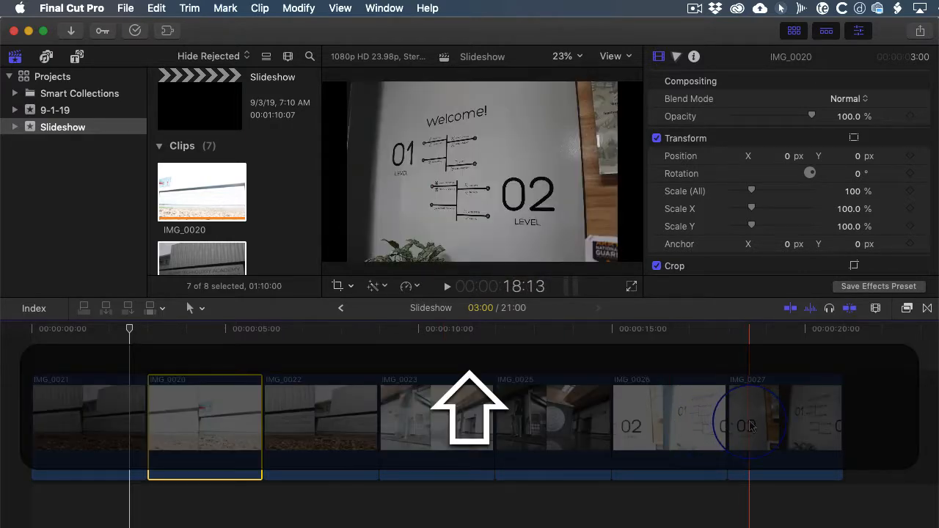
{"action": "left_click", "coordinate": [748, 426], "text": "shift"}
{"action": "left_click", "coordinate": [495, 501]}
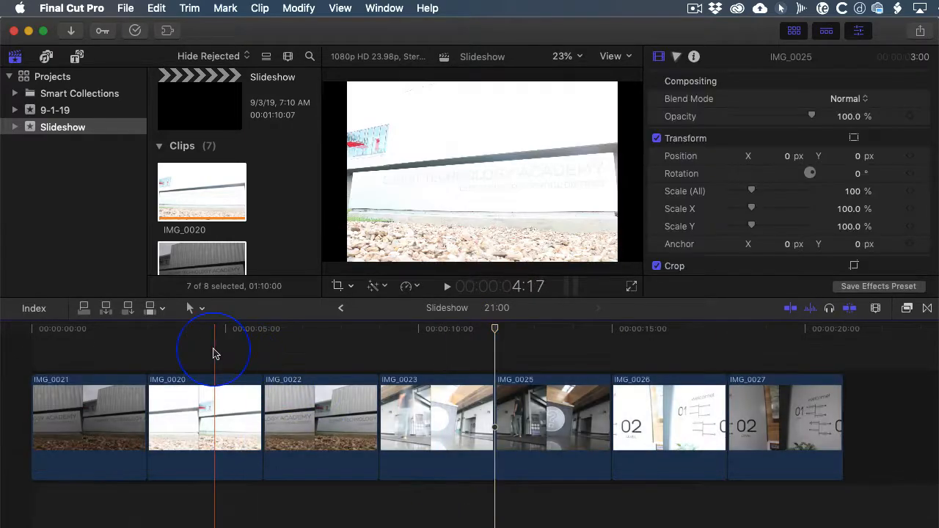
{"action": "left_click_drag", "start_coordinate": [208, 361], "coordinate": [775, 455]}
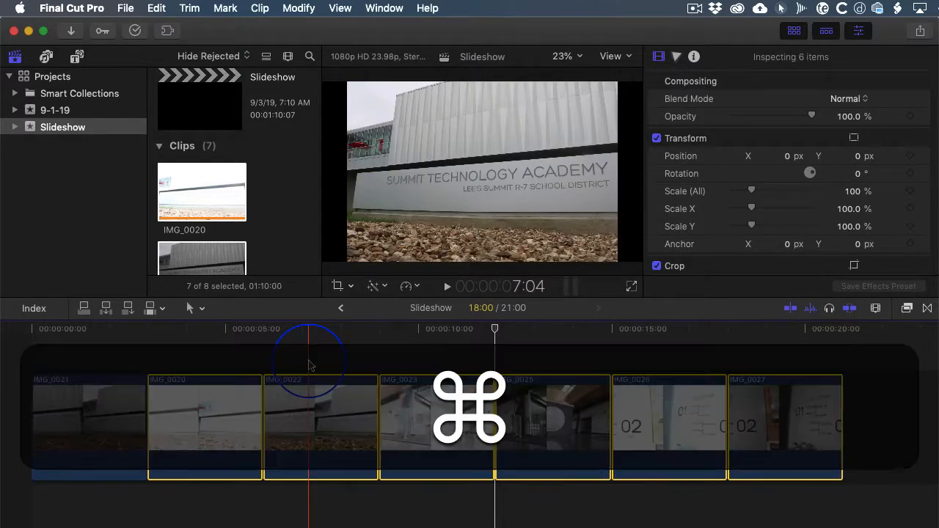
{"action": "key", "text": "super+a"}
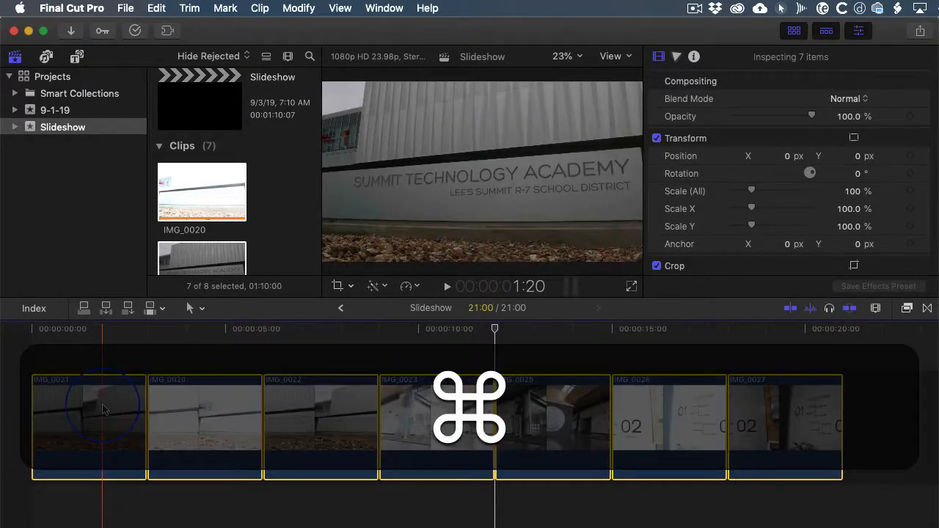
{"action": "left_click", "coordinate": [102, 410], "text": "super"}
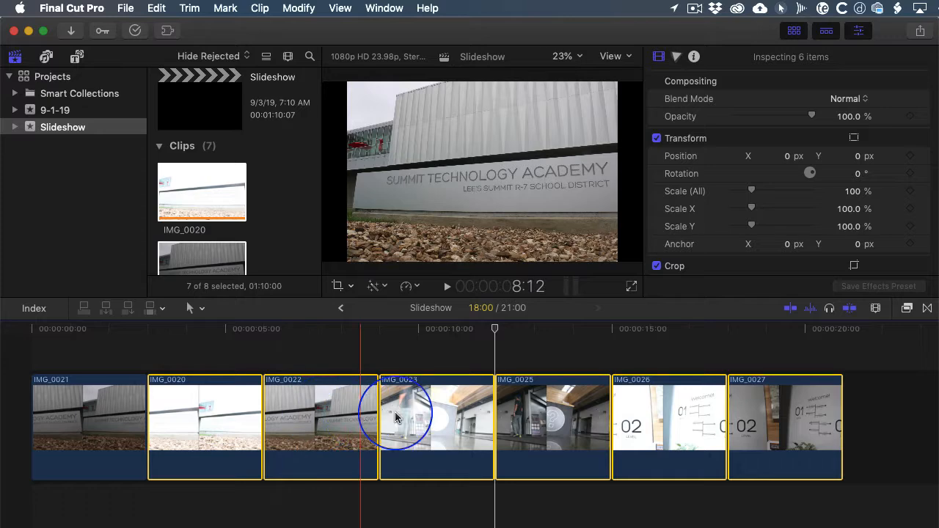
{"action": "left_click", "coordinate": [157, 9]}
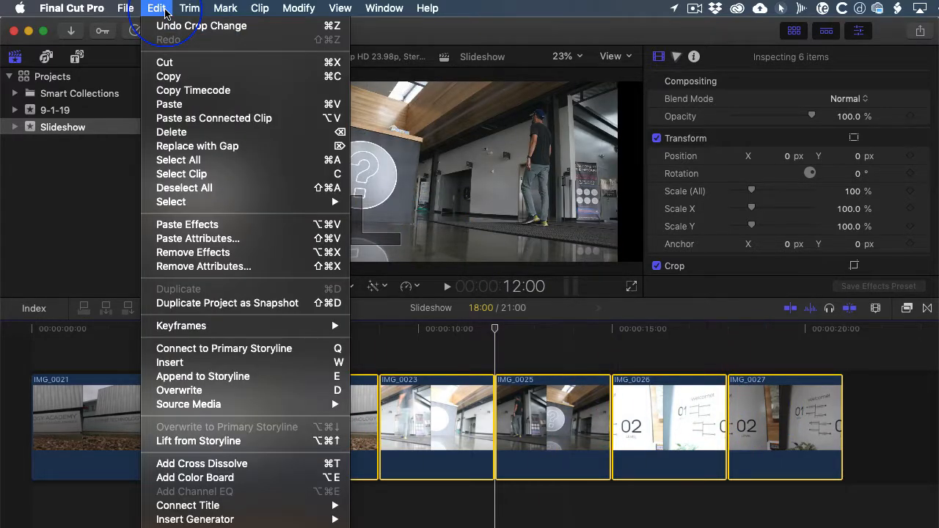
{"action": "left_click", "coordinate": [226, 241]}
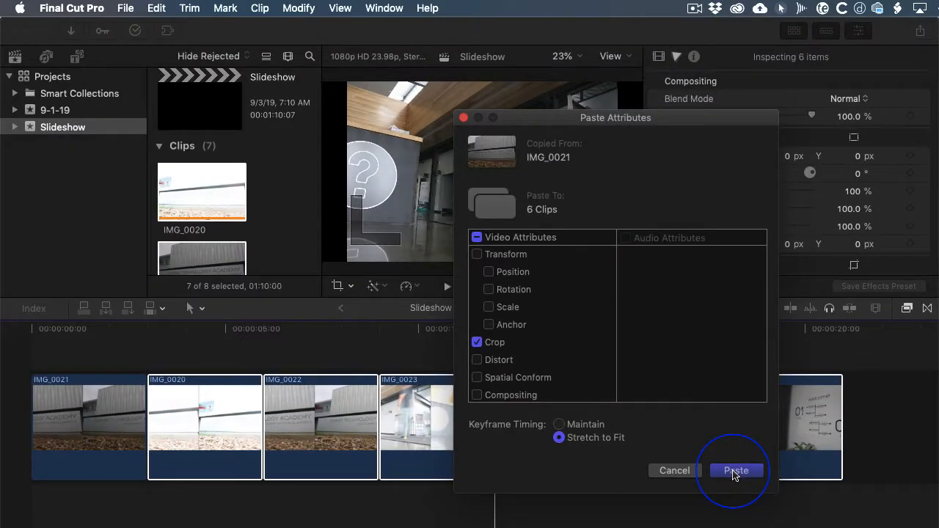
{"action": "left_click", "coordinate": [735, 471]}
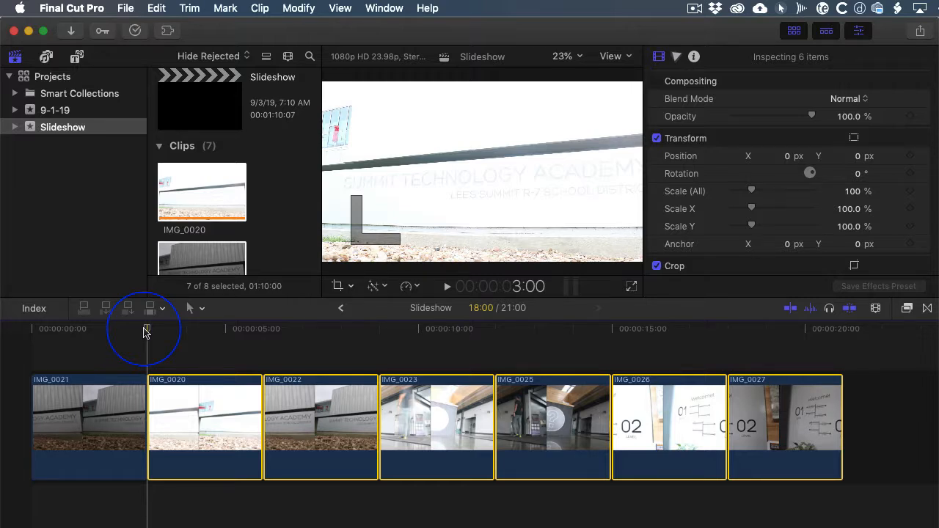
- Find the Basic Lower Third title among all installed titles and connect it above clip IMG_0021 at the start of the timeline
{"action": "left_click", "coordinate": [79, 57]}
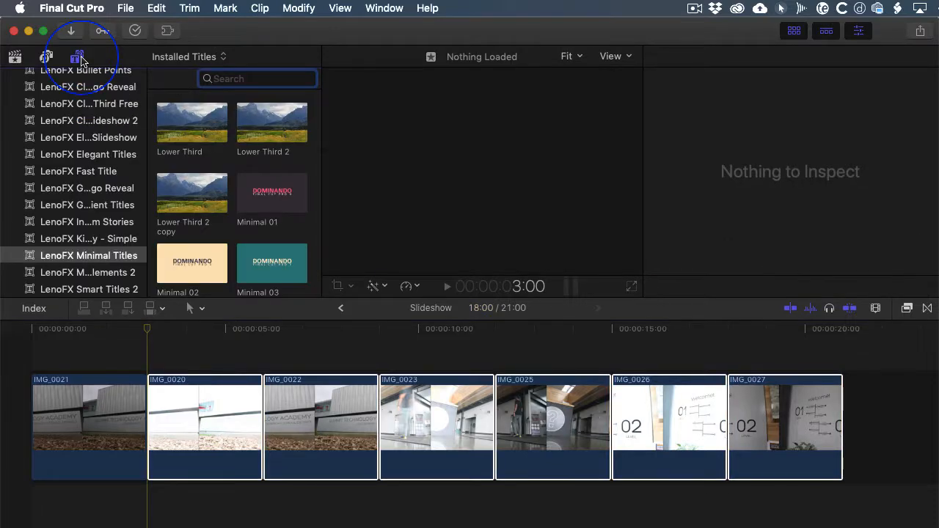
{"action": "scroll", "coordinate": [95, 151], "scroll_direction": "up", "scroll_amount": 10}
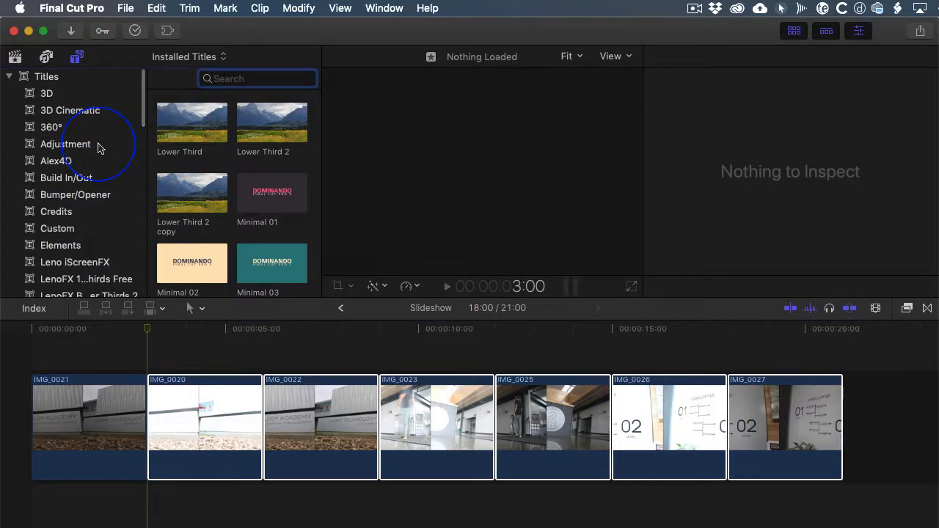
{"action": "left_click", "coordinate": [67, 81]}
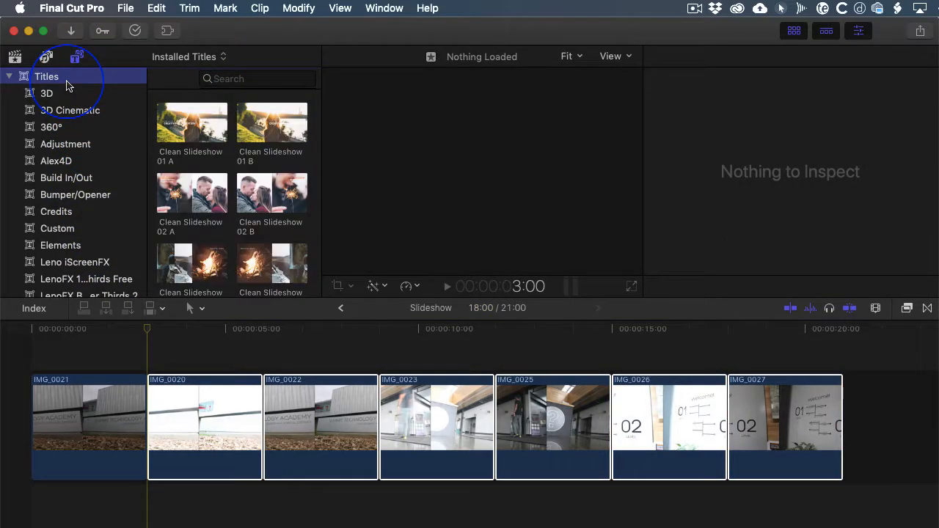
{"action": "scroll", "coordinate": [250, 154], "scroll_direction": "down", "scroll_amount": 5}
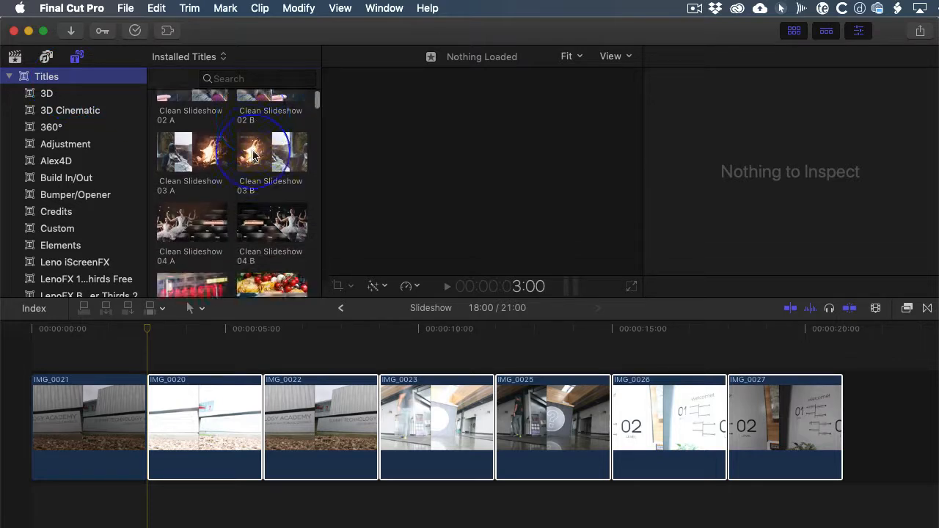
{"action": "scroll", "coordinate": [253, 154], "scroll_direction": "down", "scroll_amount": 8}
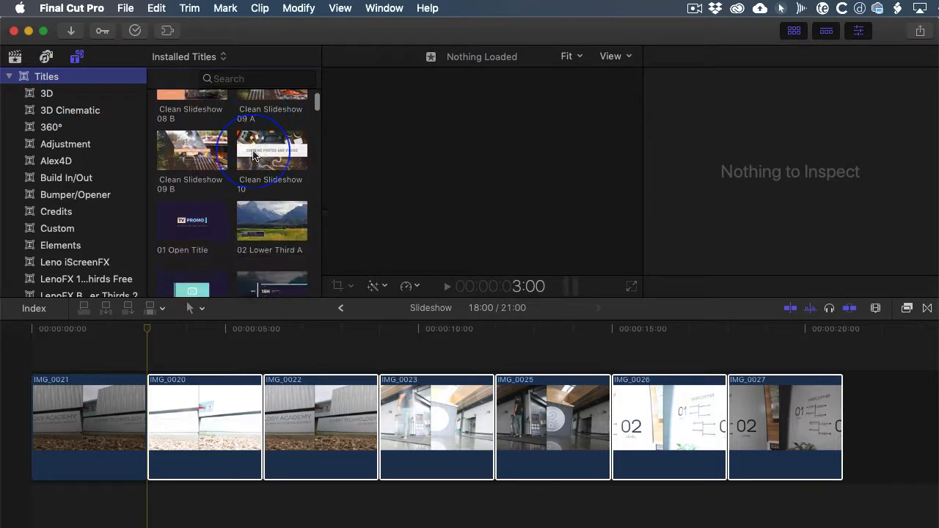
{"action": "scroll", "coordinate": [253, 156], "scroll_direction": "down", "scroll_amount": 10}
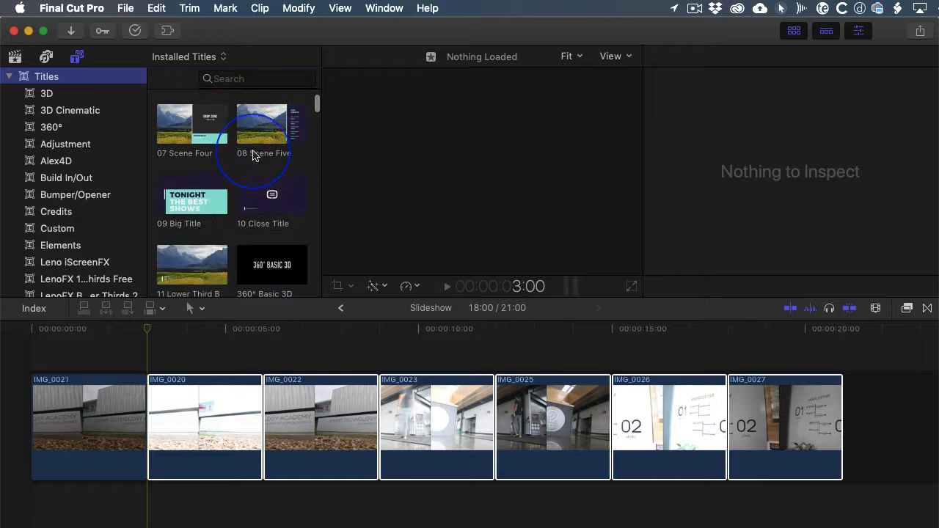
{"action": "scroll", "coordinate": [254, 156], "scroll_direction": "down", "scroll_amount": 8}
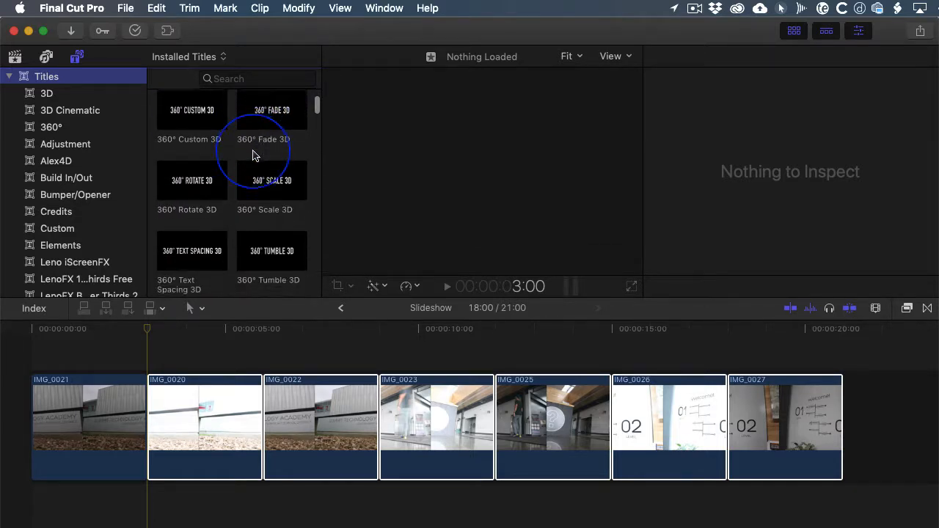
{"action": "scroll", "coordinate": [253, 155], "scroll_direction": "down", "scroll_amount": 1}
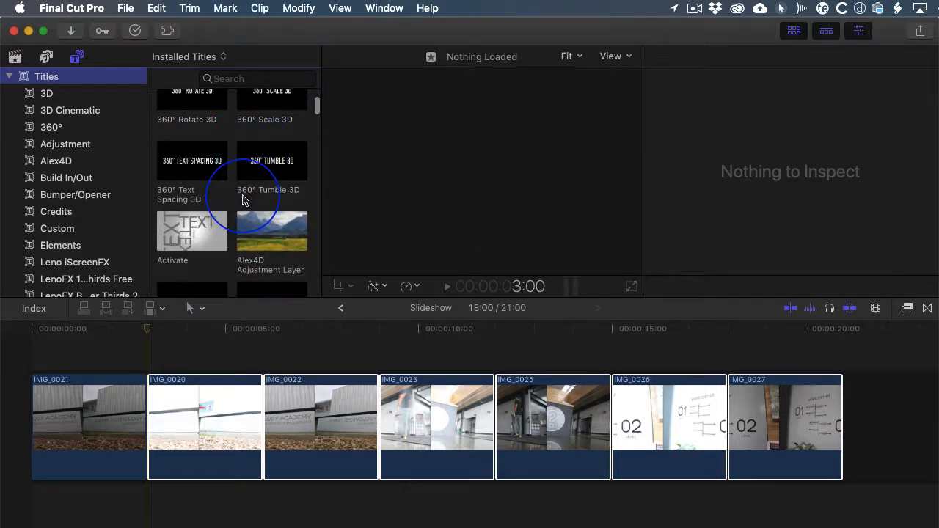
{"action": "scroll", "coordinate": [243, 199], "scroll_direction": "down", "scroll_amount": 8}
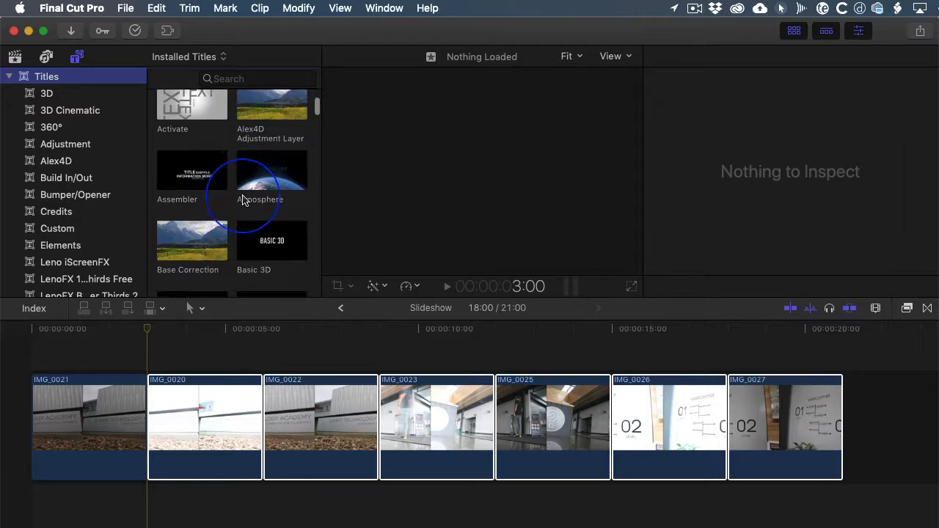
{"action": "scroll", "coordinate": [242, 199], "scroll_direction": "down", "scroll_amount": 5}
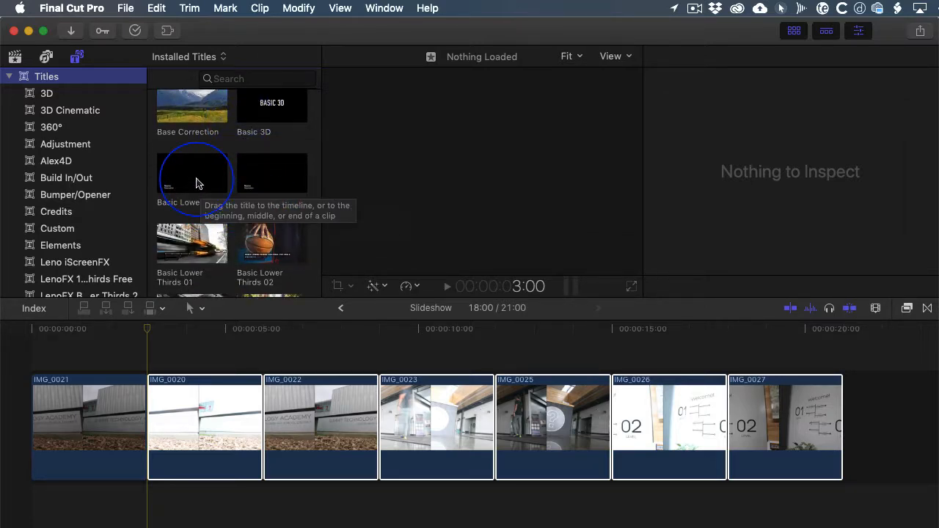
{"action": "left_click_drag", "start_coordinate": [196, 183], "coordinate": [34, 358]}
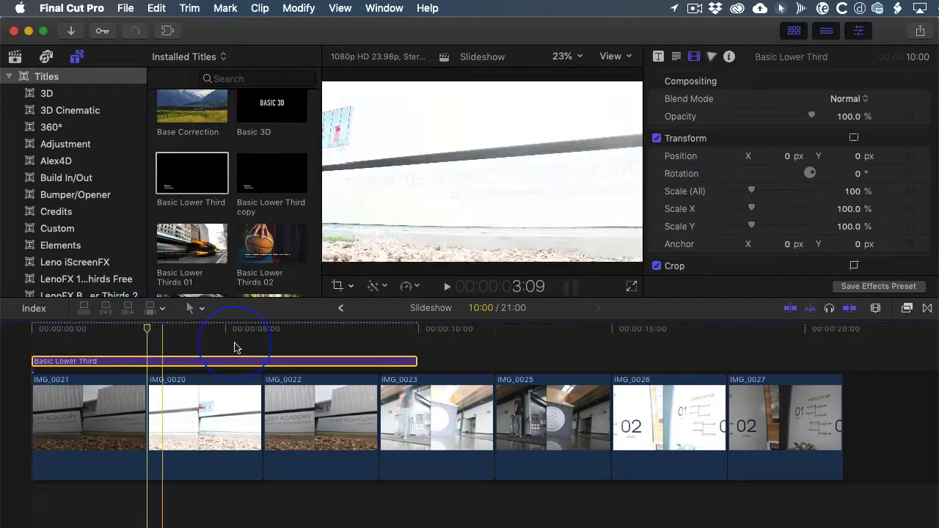
- Set the duration of the Basic Lower Third title to 3 seconds
{"action": "left_click_drag", "start_coordinate": [412, 363], "coordinate": [150, 372]}
{"action": "key", "text": "super+z"}
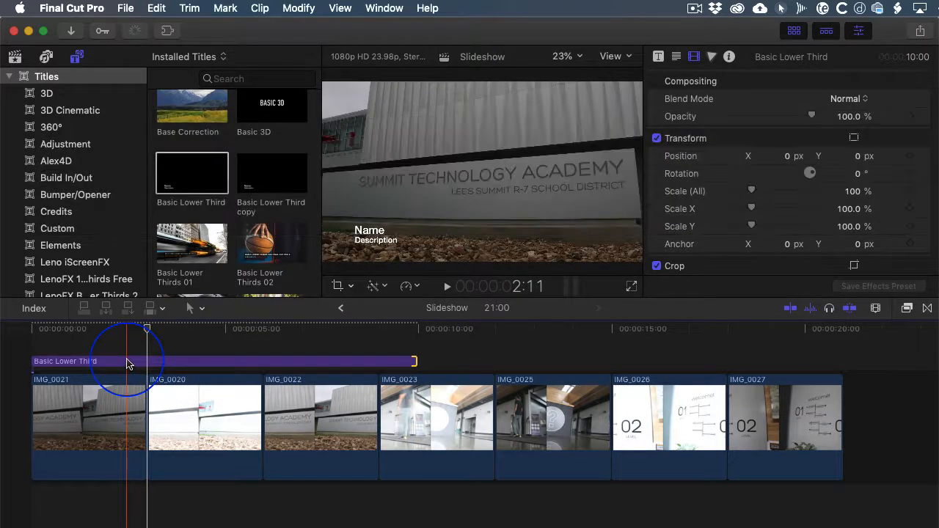
{"action": "left_click", "coordinate": [127, 362]}
{"action": "key", "text": "ctrl"}
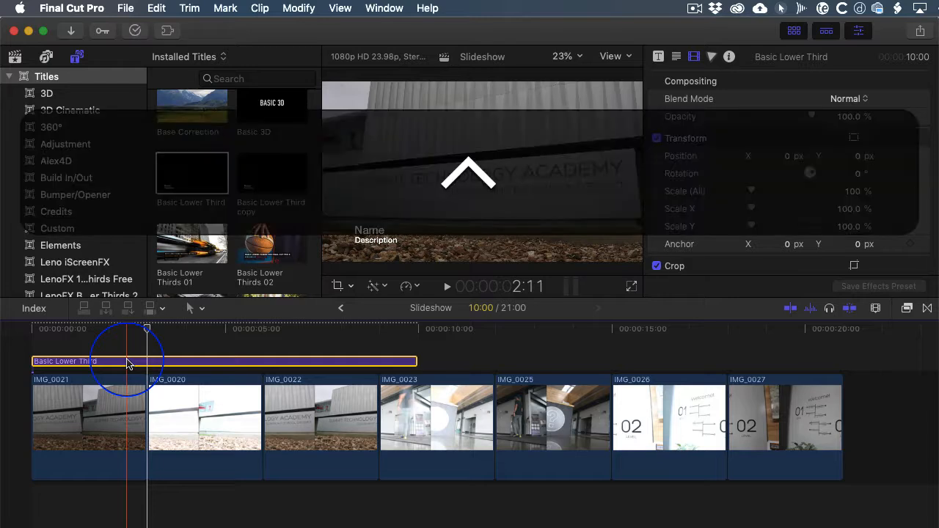
{"action": "key", "text": "ctrl+d"}
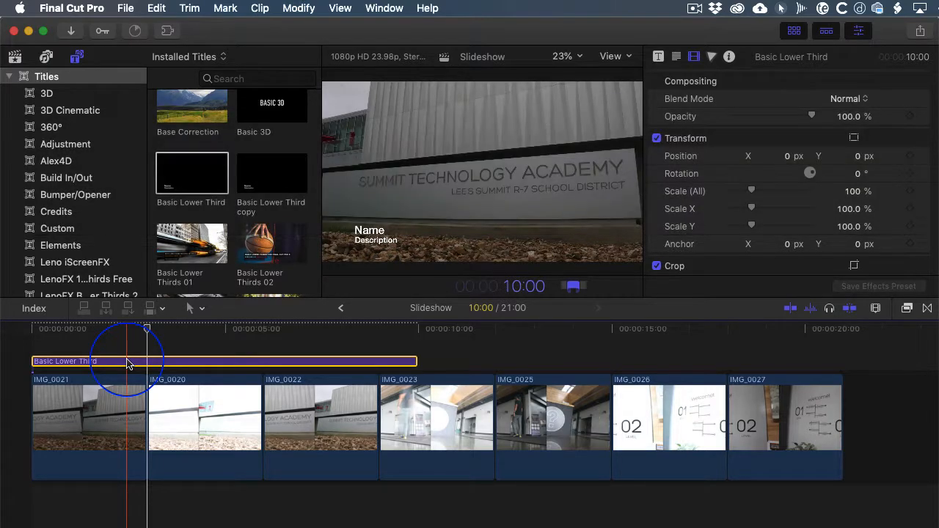
{"action": "type", "text": "3."}
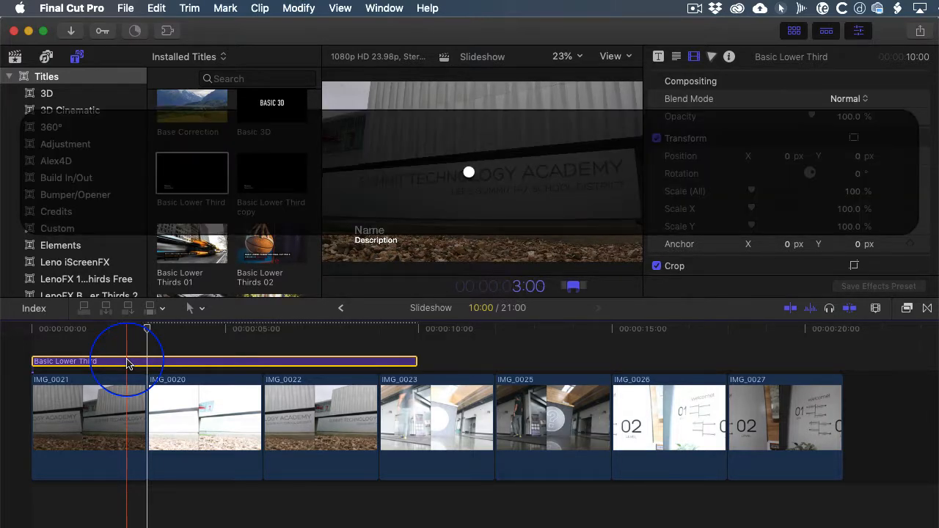
{"action": "key", "text": "Return"}
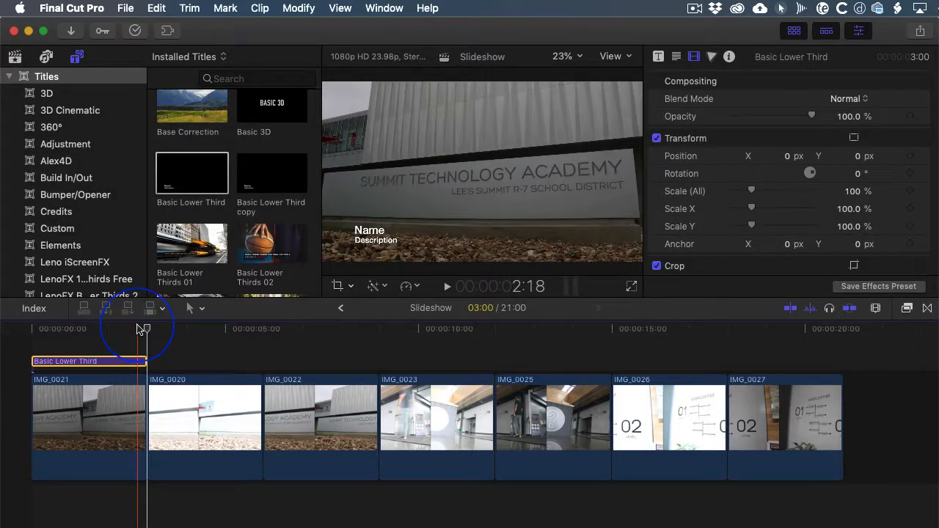
- Replace the title's Name line with "Exposure:", working from the start of the timeline
{"action": "left_click_drag", "start_coordinate": [138, 325], "coordinate": [24, 328]}
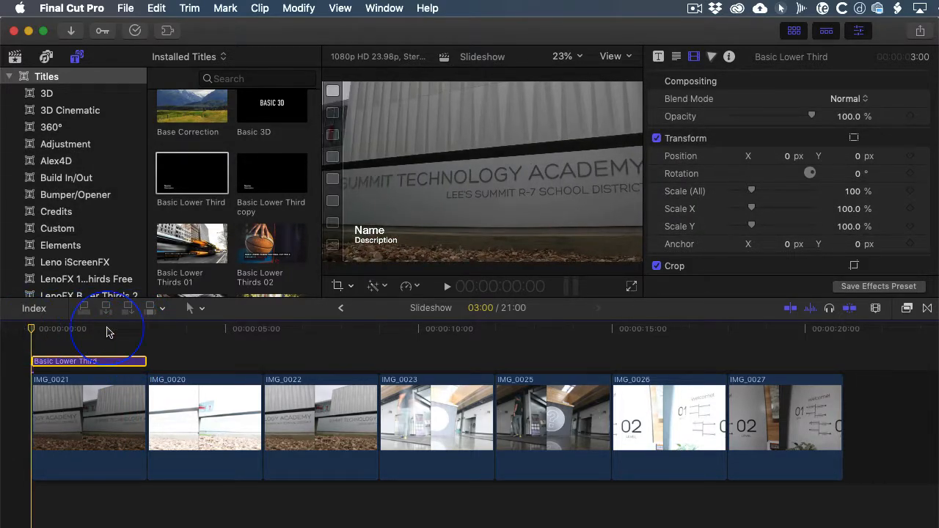
{"action": "left_click", "coordinate": [374, 230]}
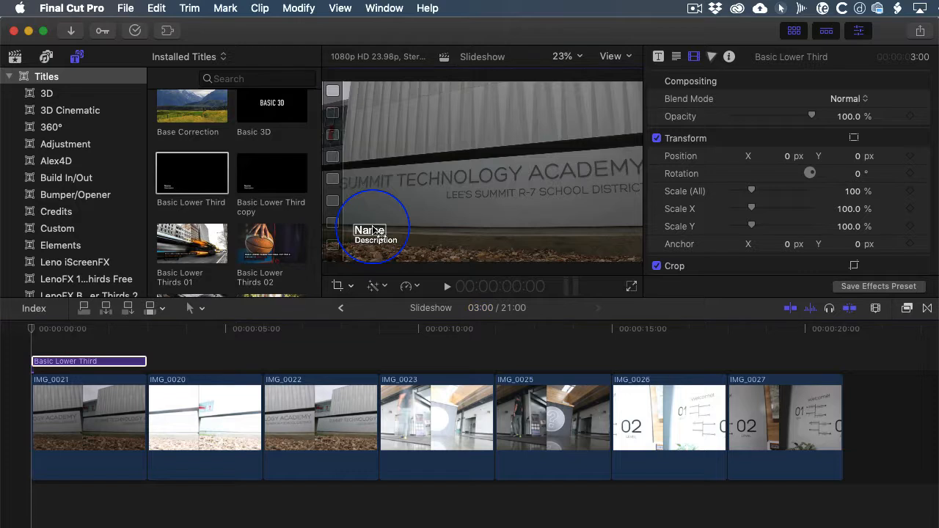
{"action": "double_click", "coordinate": [373, 229]}
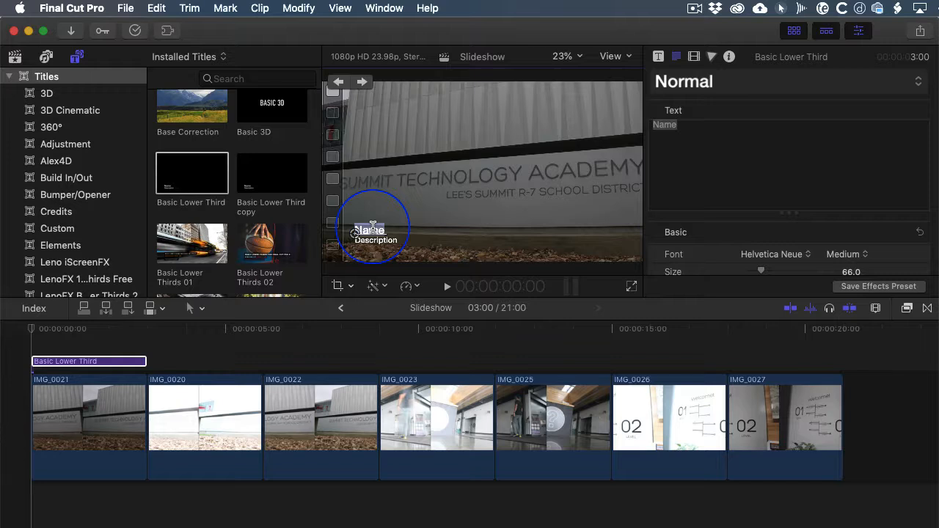
{"action": "type", "text": "Exp"}
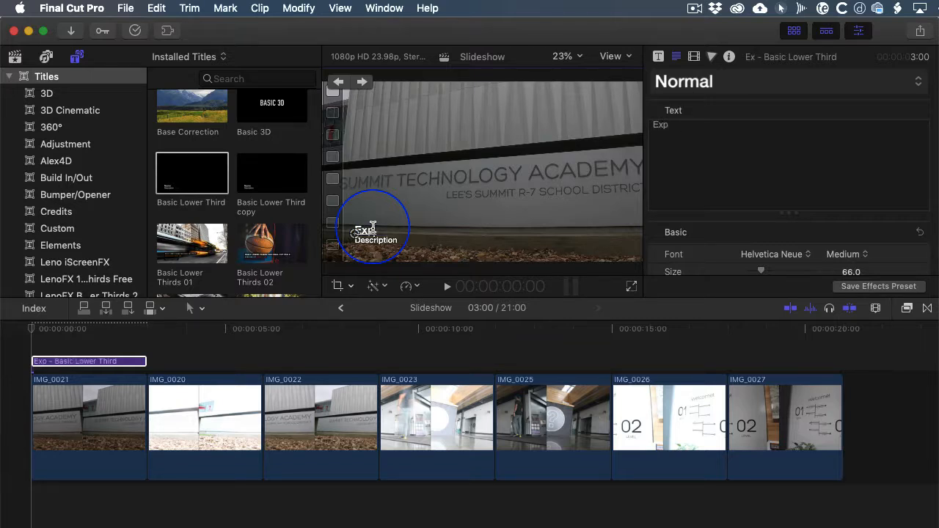
{"action": "type", "text": "osure:"}
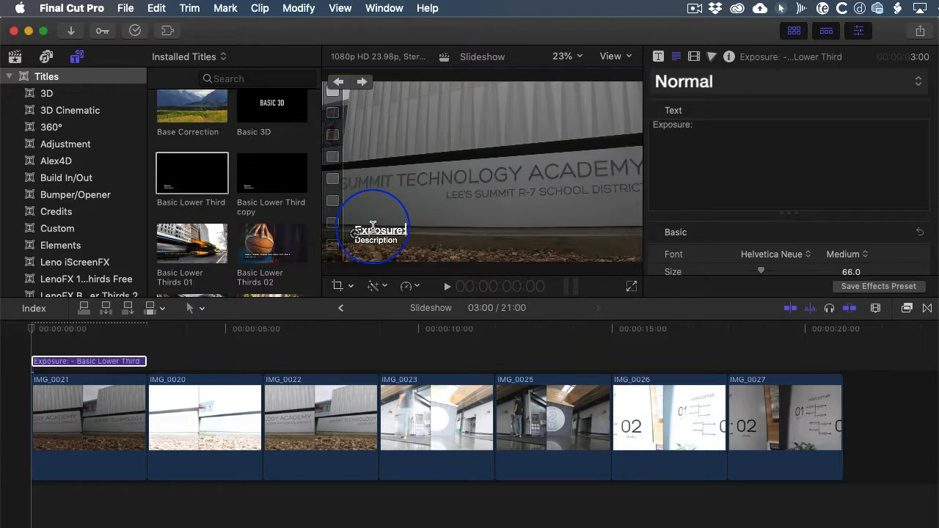
- Replace the title's Description text with the copied lines "Shutter Speed:", "Aperture:" and "ISO:"
{"action": "double_click", "coordinate": [372, 242]}
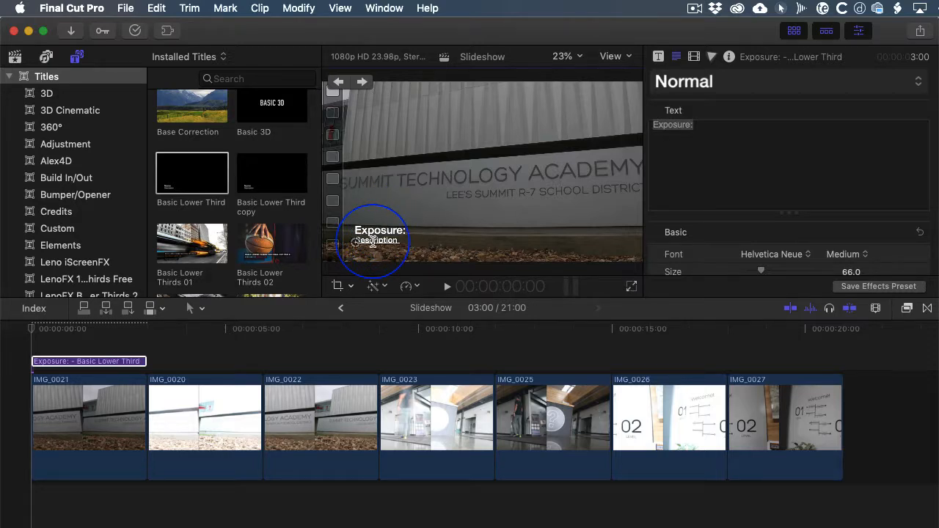
{"action": "double_click", "coordinate": [693, 125]}
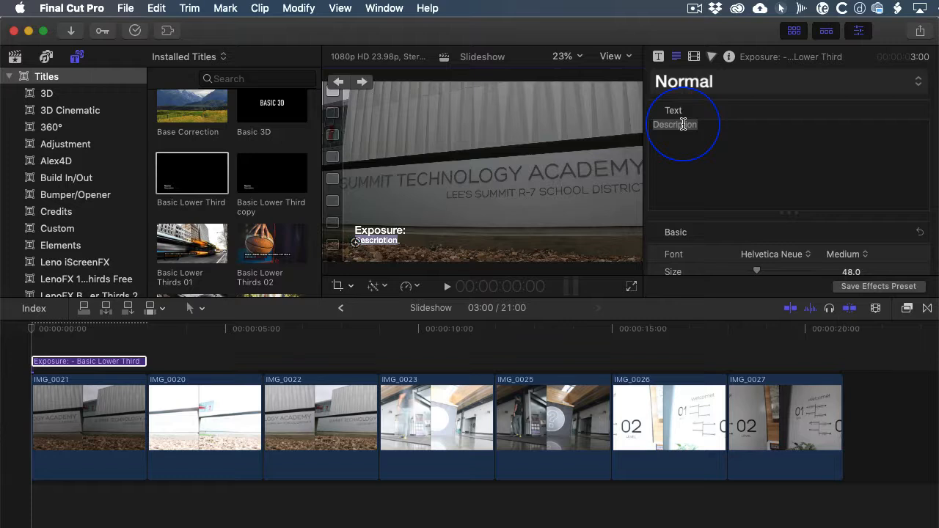
{"action": "type", "text": "Shutter Speed: Aperture: ISO"}
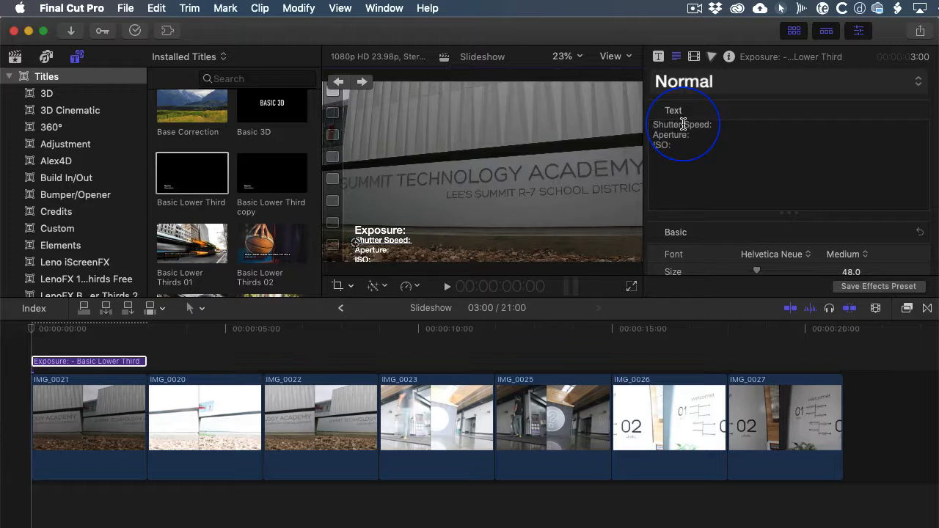
{"action": "key", "text": "Escape"}
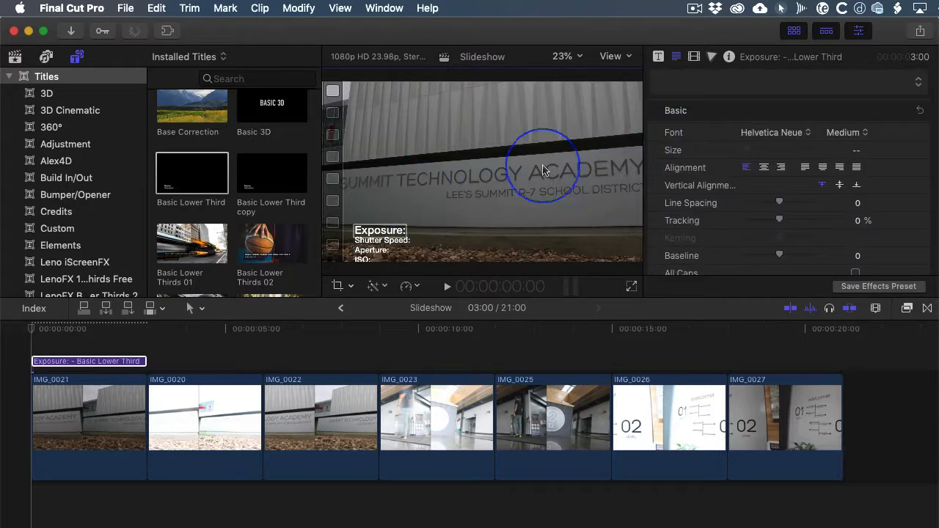
- Move the title's text layers slightly up in the picture so that the ISO line fits inside the frame
{"action": "left_click", "coordinate": [79, 362]}
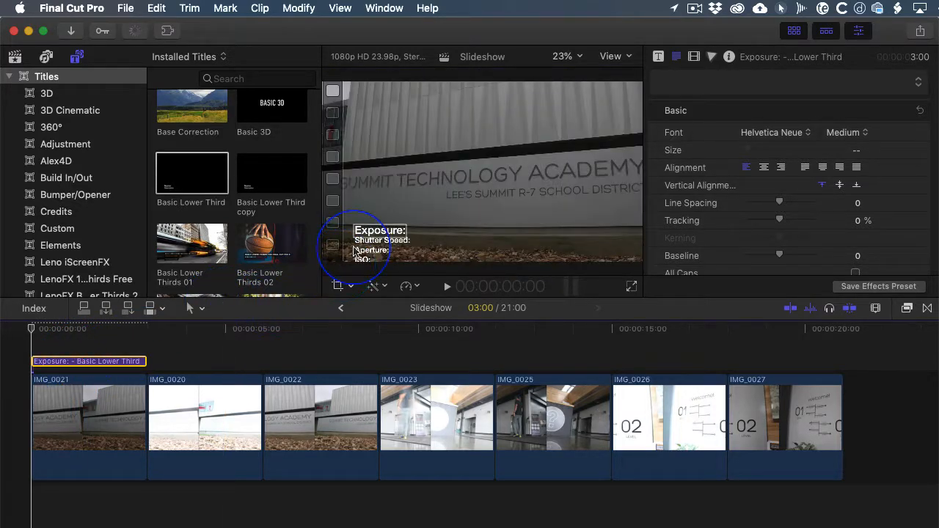
{"action": "left_click", "coordinate": [360, 247]}
{"action": "mouse_move", "coordinate": [359, 247]}
{"action": "left_mouse_down"}
{"action": "mouse_move", "coordinate": [372, 219]}
{"action": "mouse_move", "coordinate": [370, 250]}
{"action": "mouse_move", "coordinate": [370, 233]}
{"action": "left_mouse_up"}
{"action": "key", "text": "super+z"}
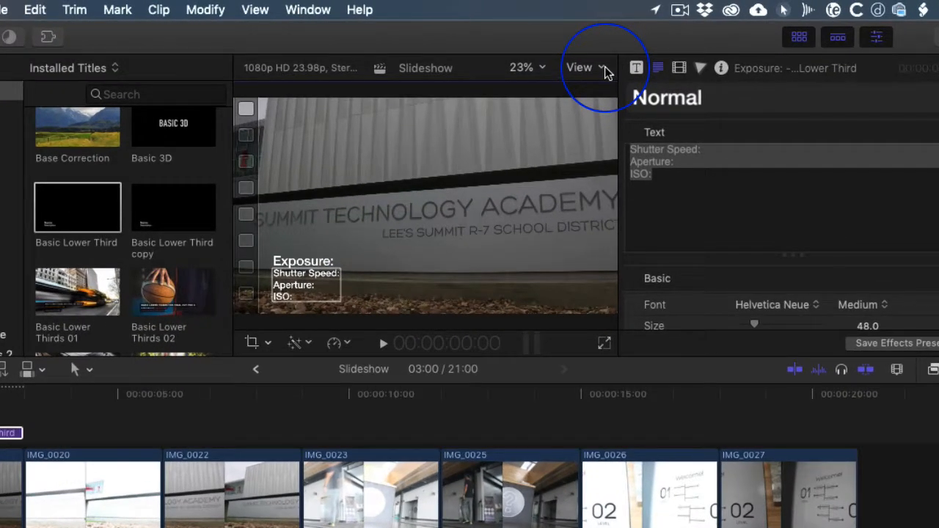
- Show the title/action safe zones to check the placement of the title text, and hide them again
{"action": "left_click", "coordinate": [603, 69]}
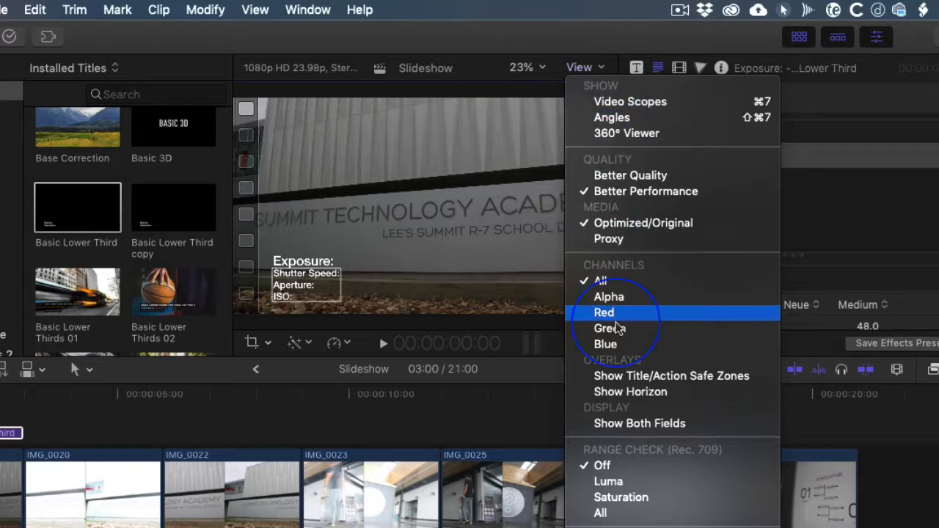
{"action": "left_click", "coordinate": [639, 382]}
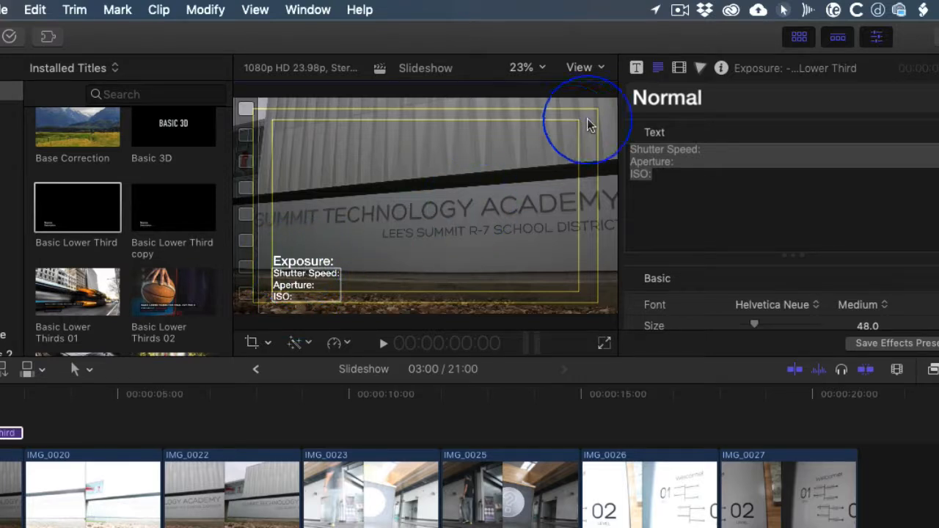
{"action": "left_click", "coordinate": [580, 68]}
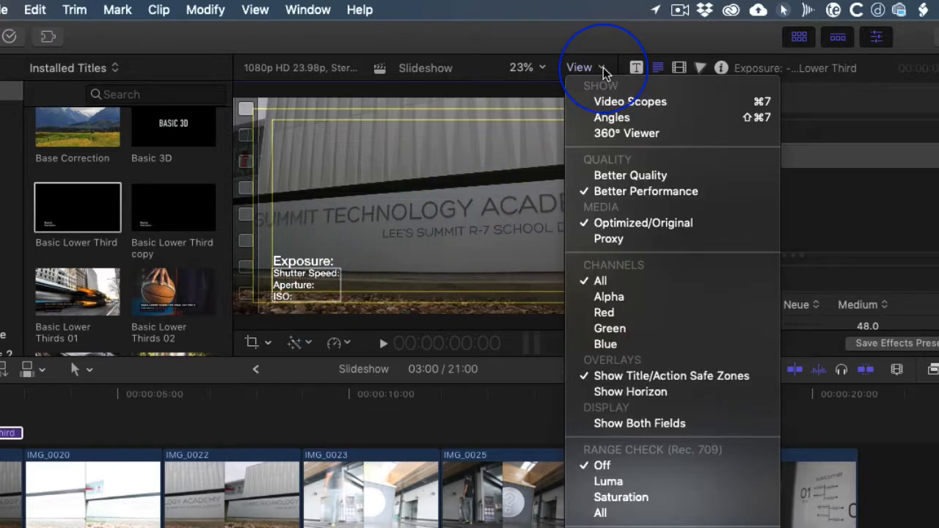
{"action": "left_click", "coordinate": [642, 376]}
- Copy the Exposure title and paste the copy above clip IMG_0020, starting at 3:00
{"action": "left_click", "coordinate": [3, 432]}
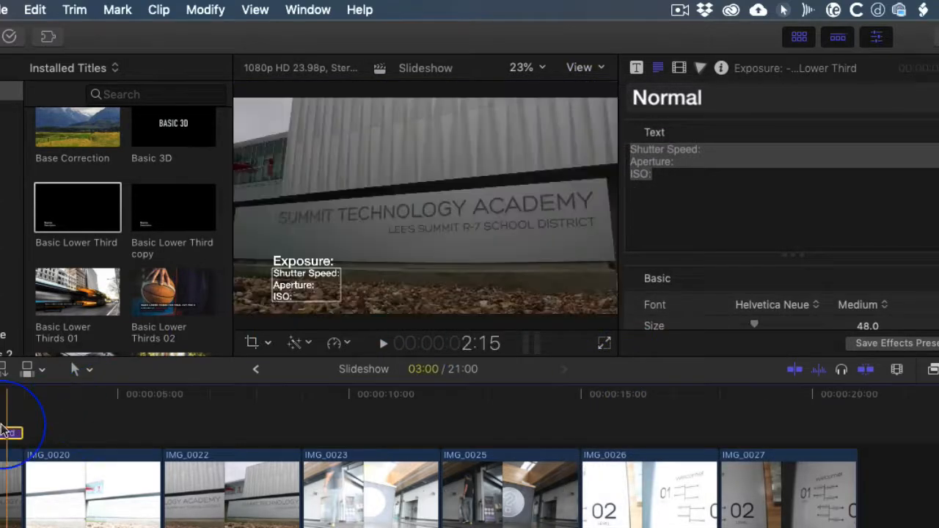
{"action": "left_click", "coordinate": [101, 369]}
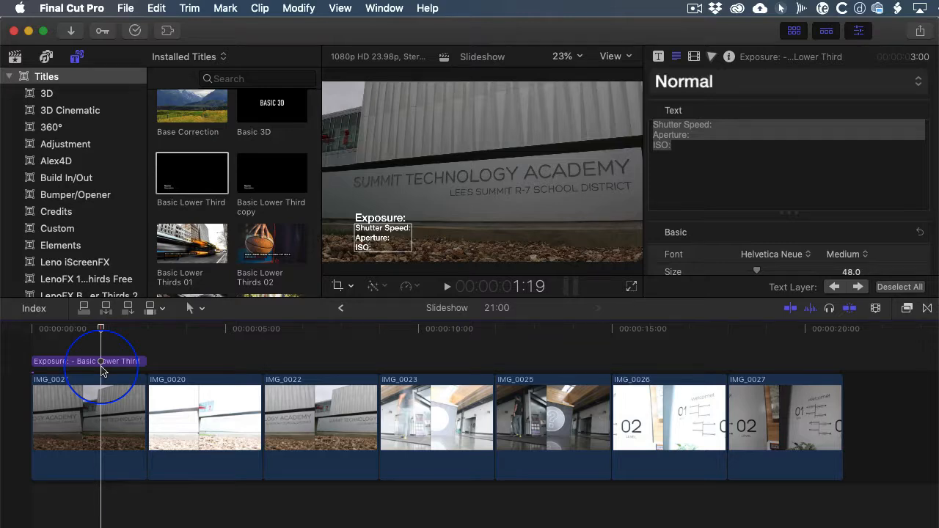
{"action": "left_click", "coordinate": [73, 363]}
{"action": "key", "text": "super+c"}
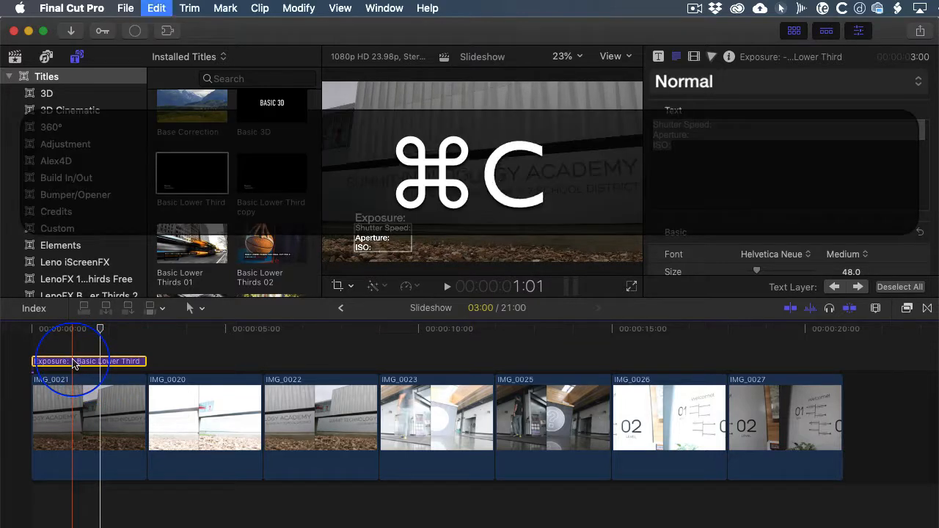
{"action": "key", "text": "Down"}
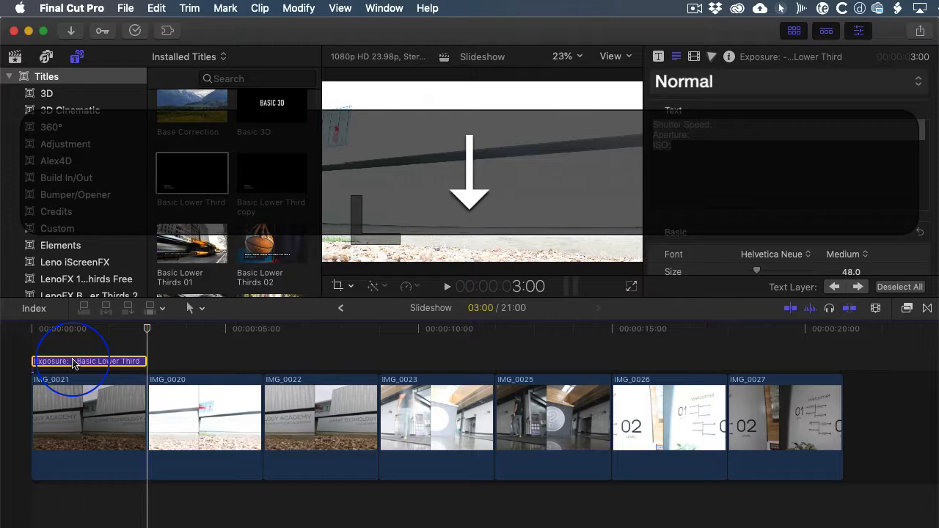
{"action": "key", "text": "super+v"}
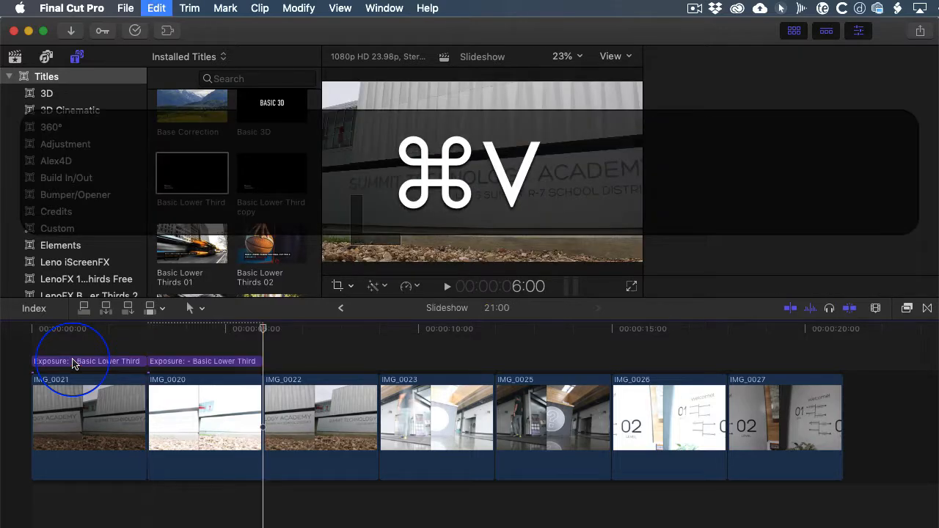
- Paste copies of the Exposure title back to back above clips IMG_0022 through IMG_0027, starting at 6:00
{"action": "key", "text": "super+v"}
{"action": "key", "text": "super+v"}
{"action": "key", "text": "super+v"}
{"action": "key", "text": "super+v"}
{"action": "key", "text": "super+v"}
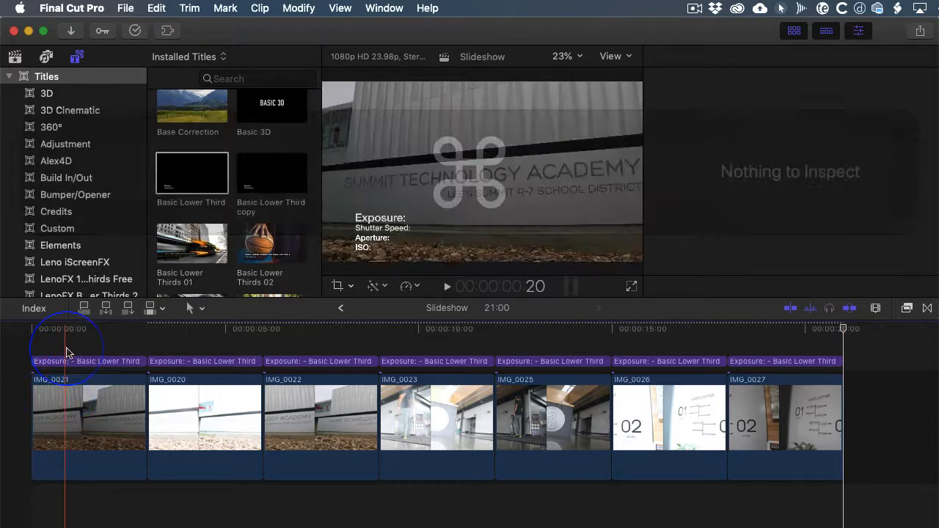
- Change the face color of all text in the title above IMG_0020 to black (Licorice)
{"action": "left_click", "coordinate": [76, 330]}
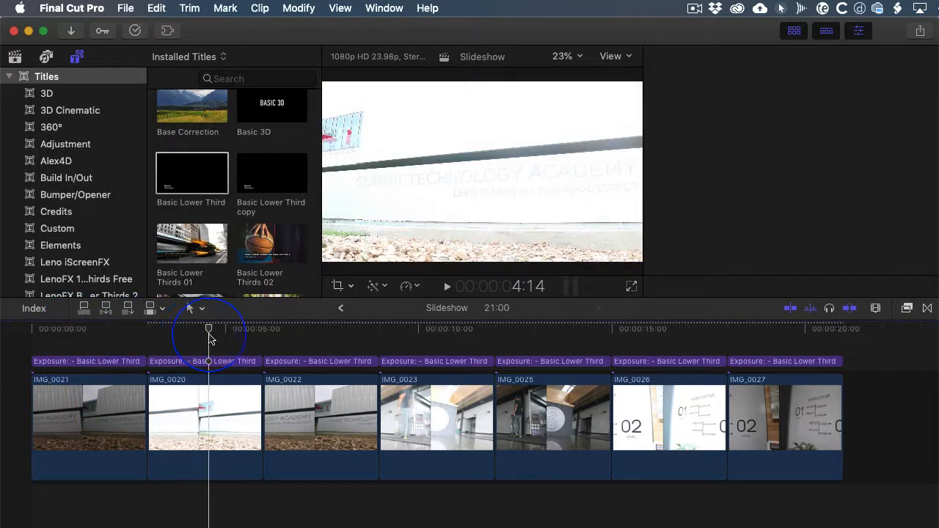
{"action": "left_click", "coordinate": [209, 361]}
{"action": "left_click", "coordinate": [421, 236]}
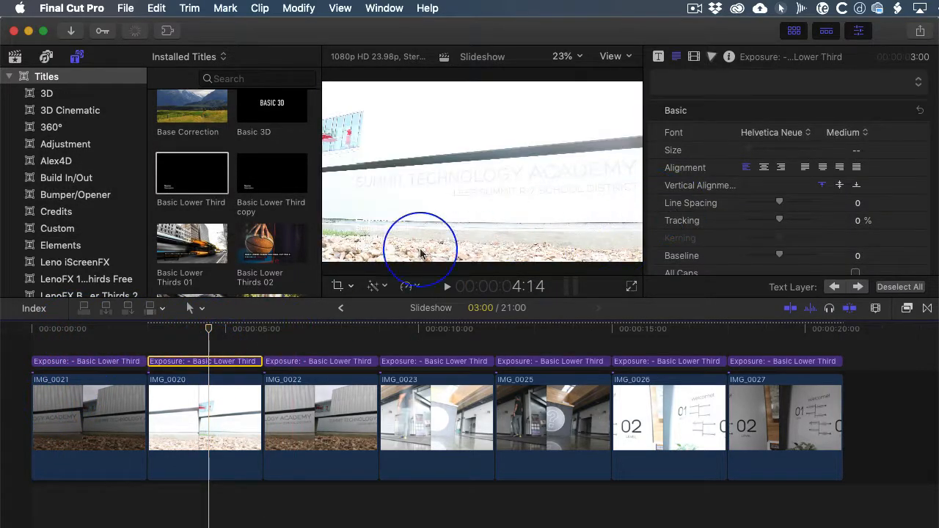
{"action": "left_click", "coordinate": [378, 221]}
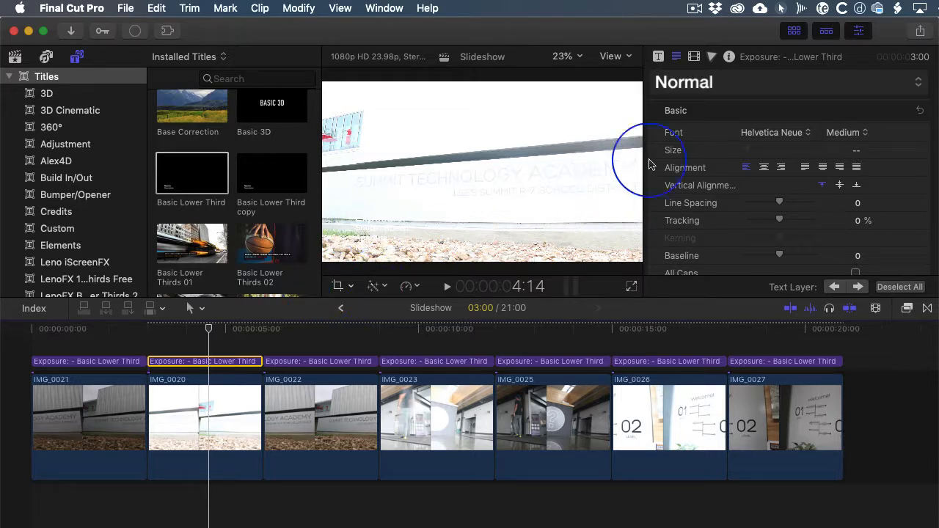
{"action": "left_click", "coordinate": [659, 58]}
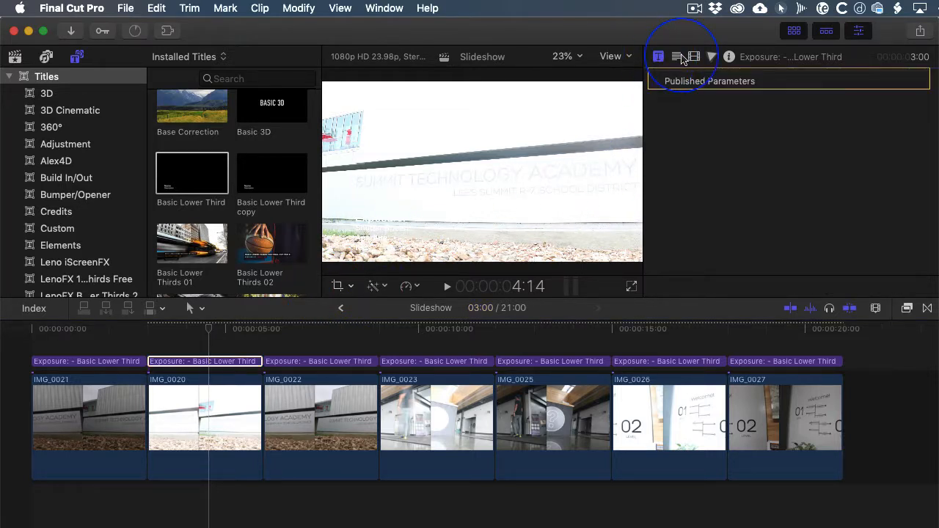
{"action": "left_click", "coordinate": [676, 56]}
{"action": "scroll", "coordinate": [784, 147], "scroll_direction": "down", "scroll_amount": 5}
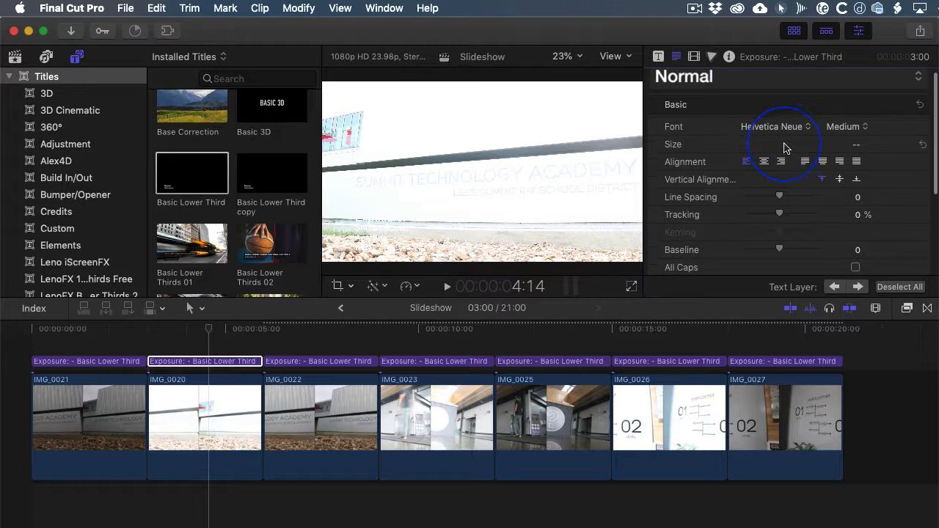
{"action": "scroll", "coordinate": [784, 147], "scroll_direction": "down", "scroll_amount": 3}
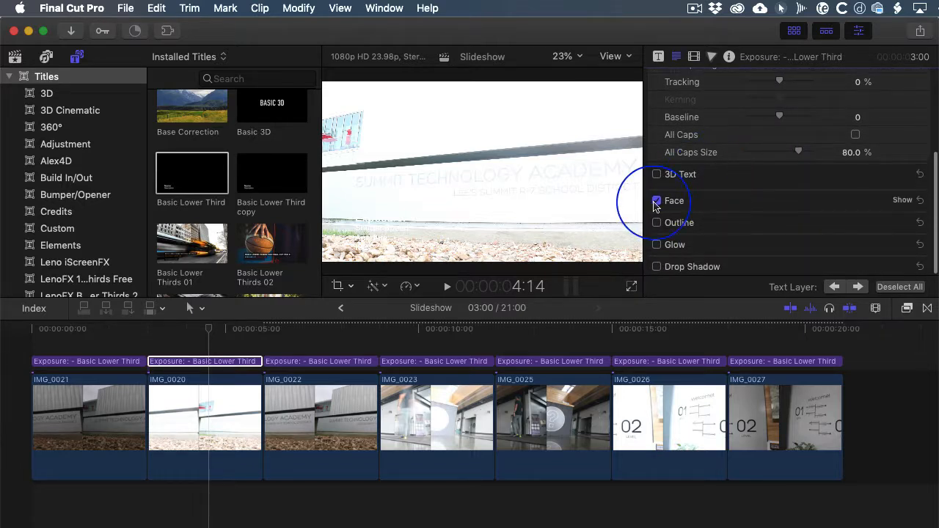
{"action": "mouse_move", "coordinate": [923, 203]}
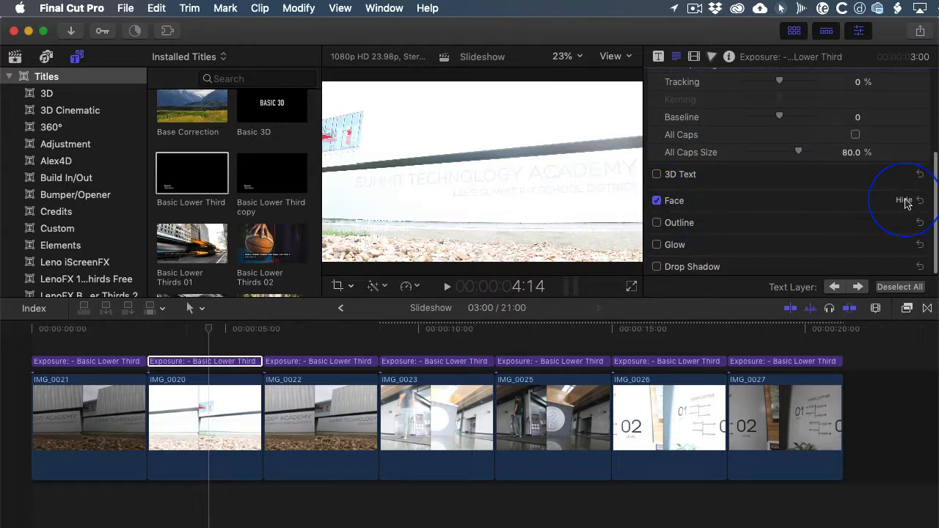
{"action": "left_click", "coordinate": [847, 237]}
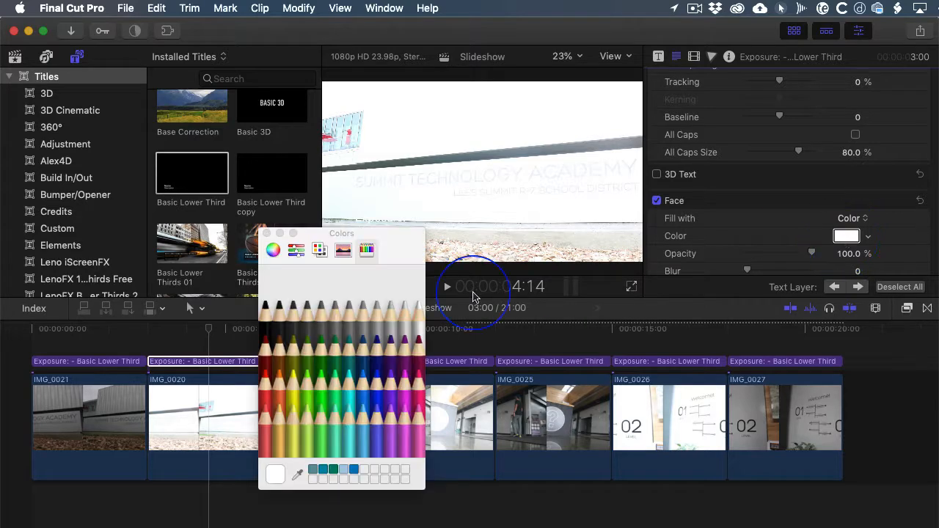
{"action": "left_click", "coordinate": [268, 308]}
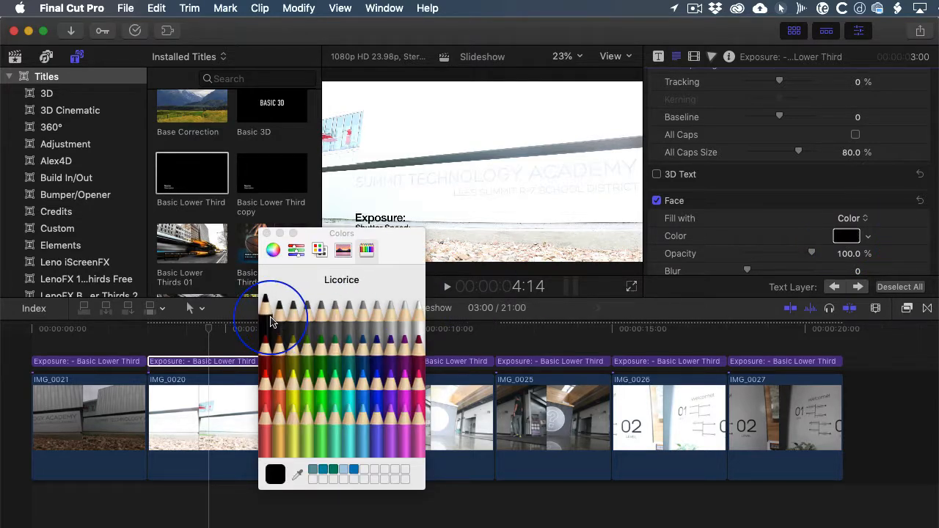
{"action": "left_click", "coordinate": [266, 233]}
{"action": "left_click", "coordinate": [192, 361]}
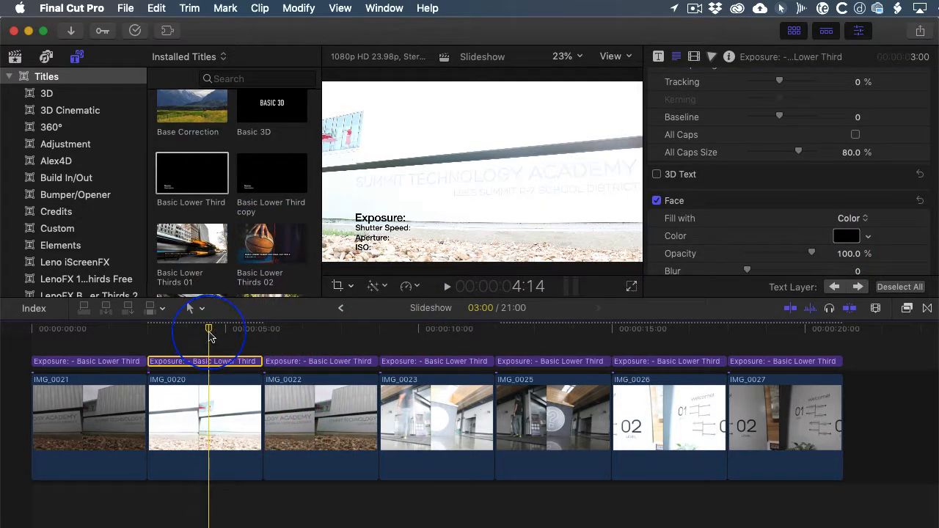
{"action": "left_click_drag", "start_coordinate": [209, 333], "coordinate": [207, 333]}
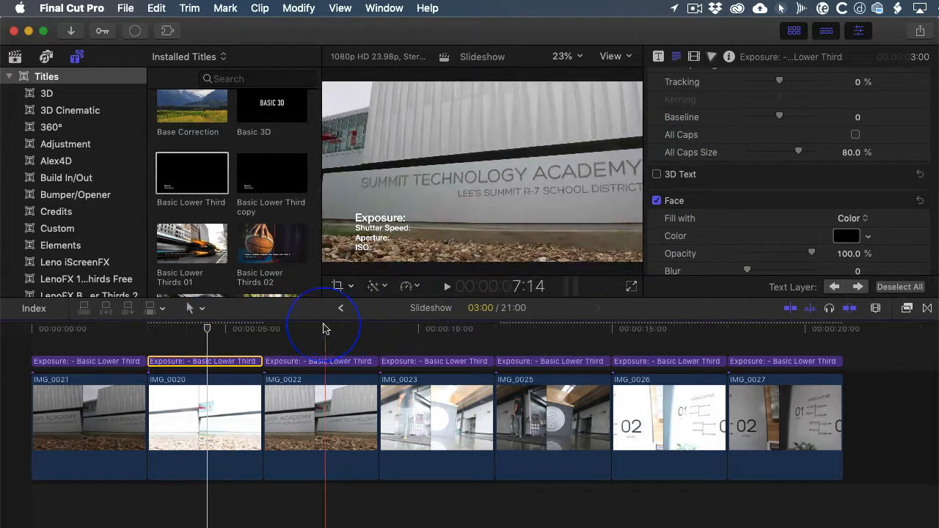
- Replace the title above IMG_0023 with a copy of the black title from IMG_0020, starting at 9:00
{"action": "left_click", "coordinate": [439, 364]}
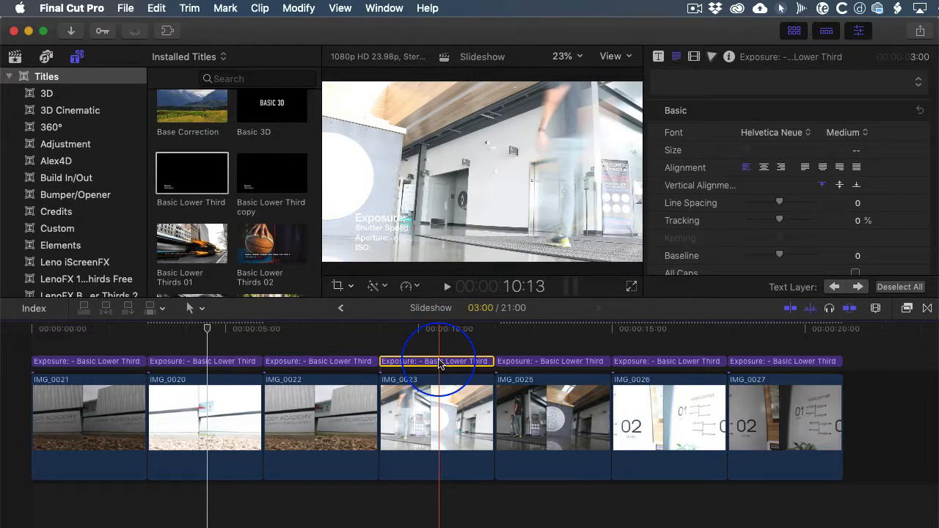
{"action": "key", "text": "BackSpace"}
{"action": "left_click", "coordinate": [203, 363]}
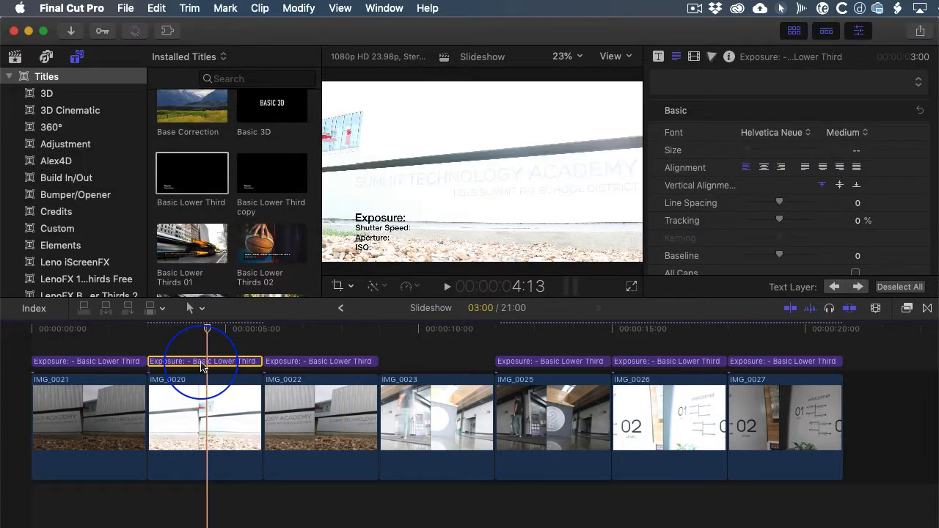
{"action": "key", "text": "super+c"}
{"action": "key", "text": "super+Down"}
{"action": "key", "text": "Down"}
{"action": "key", "text": "super+Down"}
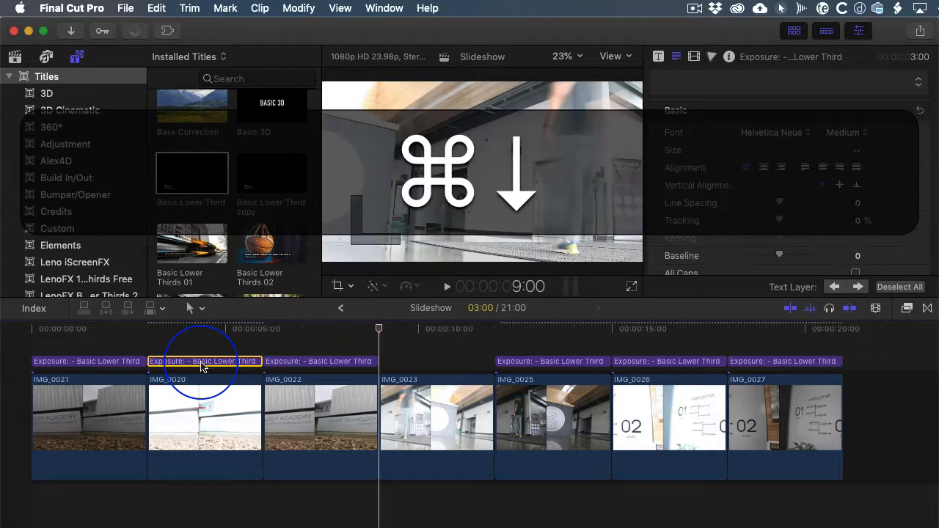
{"action": "key", "text": "super+v"}
{"action": "left_click_drag", "start_coordinate": [378, 328], "coordinate": [433, 336]}
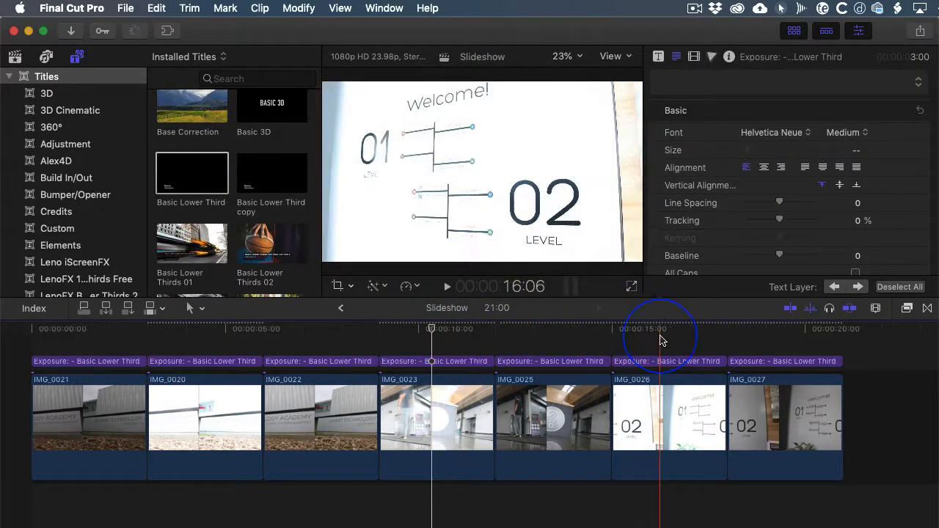
- Replace the title above IMG_0026 with the copied black title, starting at 15:00
{"action": "left_click", "coordinate": [660, 361]}
{"action": "key", "text": "BackSpace"}
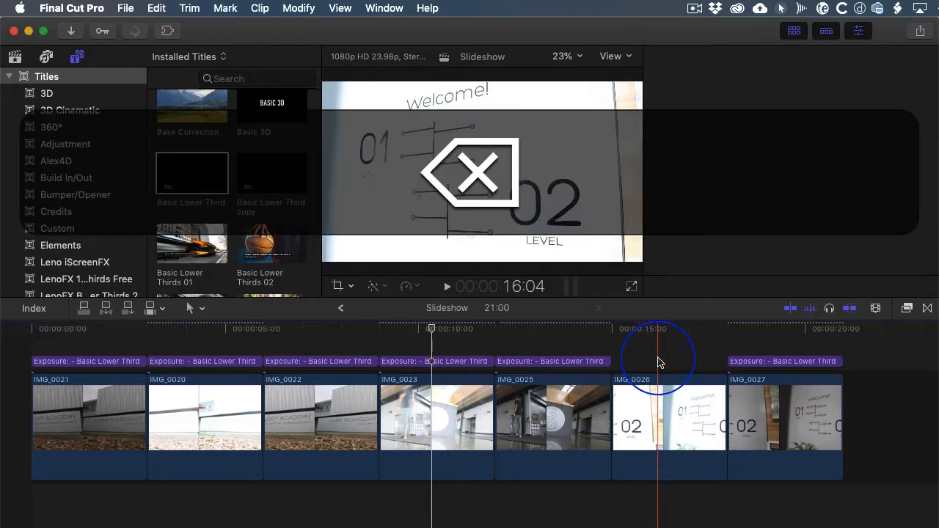
{"action": "key", "text": "Up"}
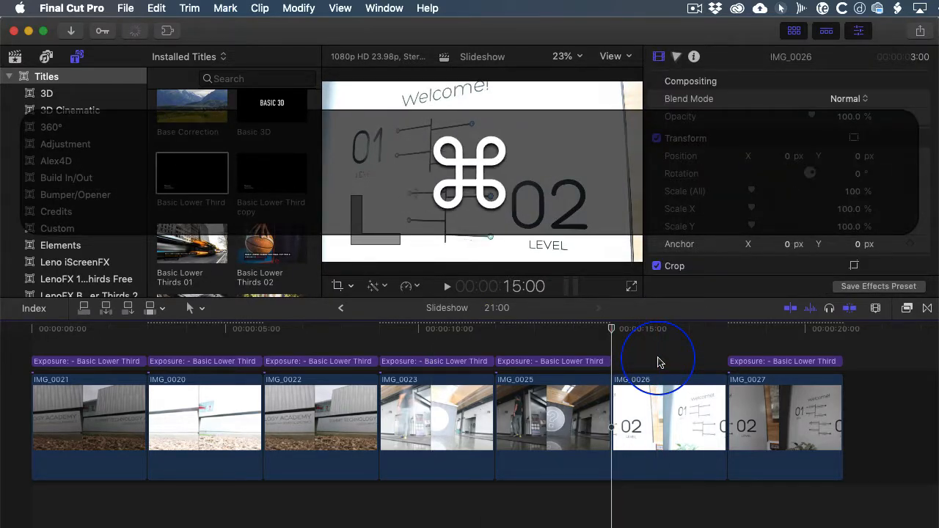
{"action": "key", "text": "super+v"}
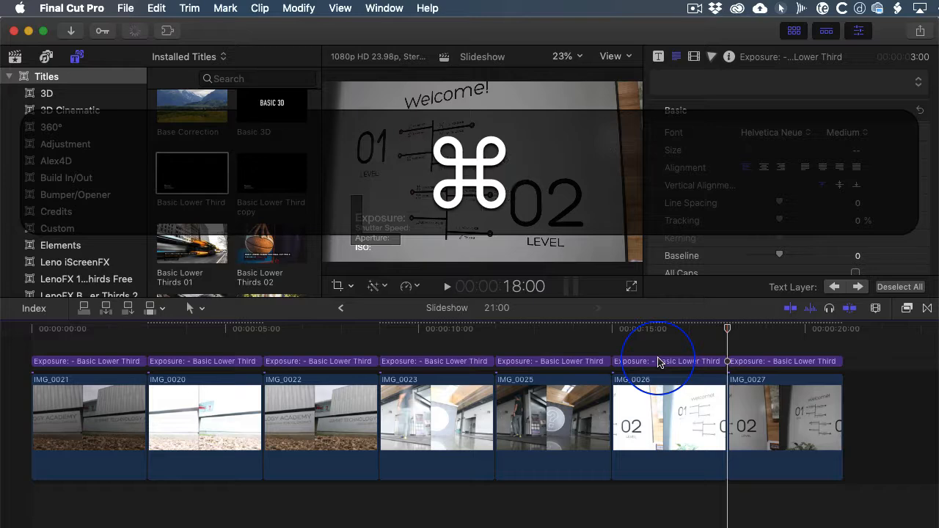
{"action": "left_click", "coordinate": [669, 332]}
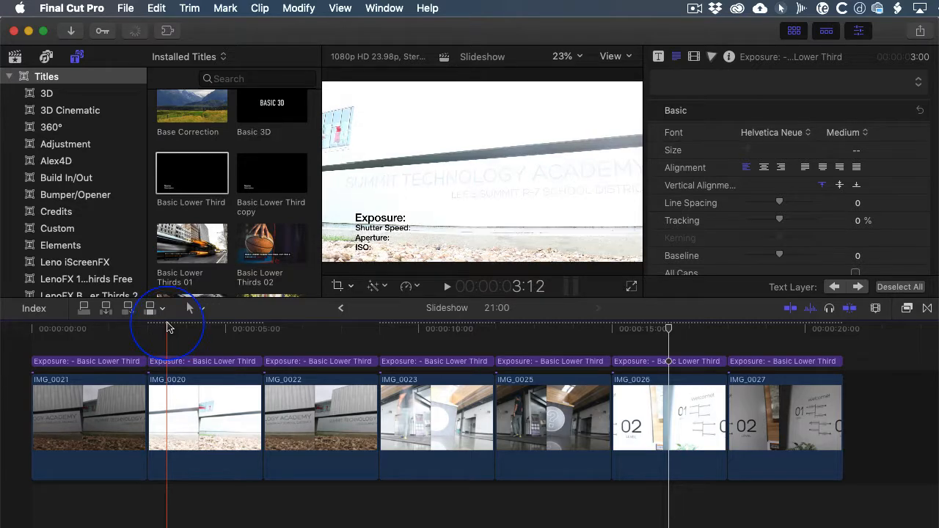
- Return to the start of the timeline and look up the Gap generator command by searching the help for "gap"
{"action": "left_click", "coordinate": [125, 328]}
{"action": "left_click_drag", "start_coordinate": [124, 328], "coordinate": [30, 332]}
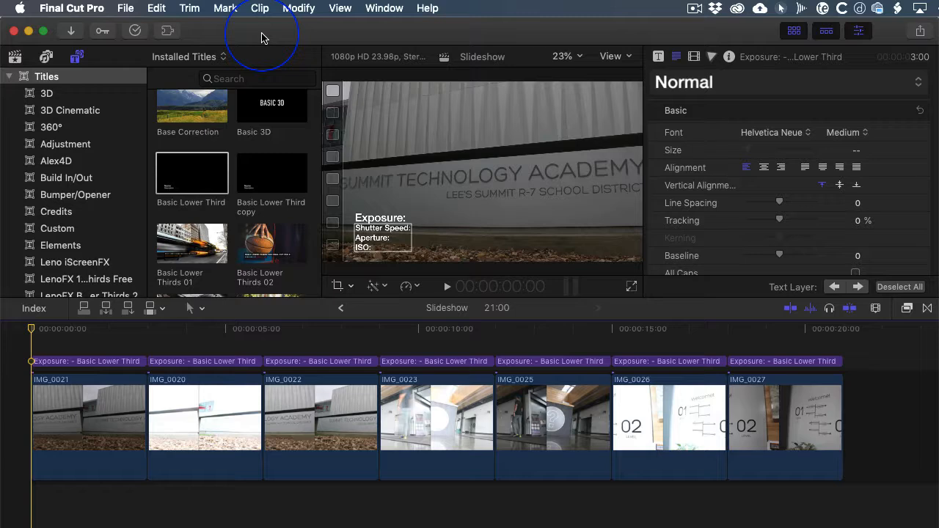
{"action": "left_click", "coordinate": [428, 8]}
{"action": "type", "text": "gap"}
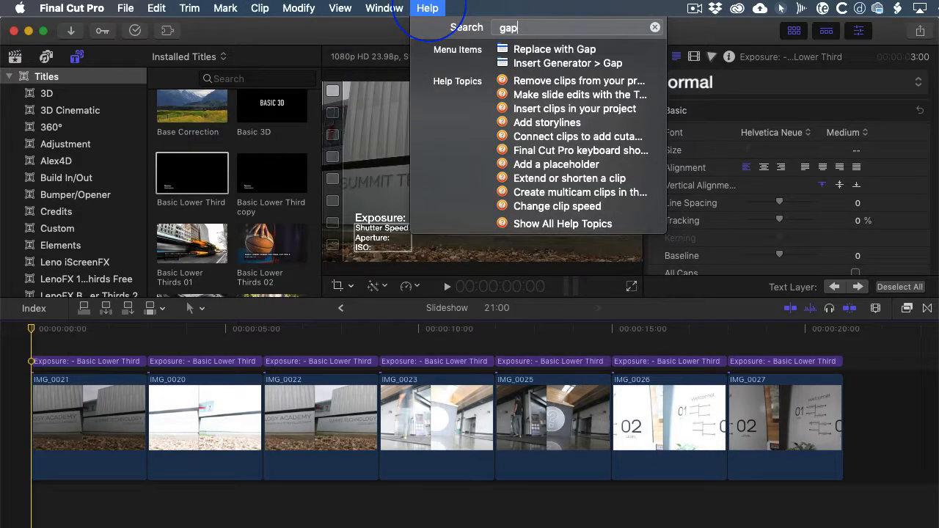
{"action": "mouse_move", "coordinate": [517, 63]}
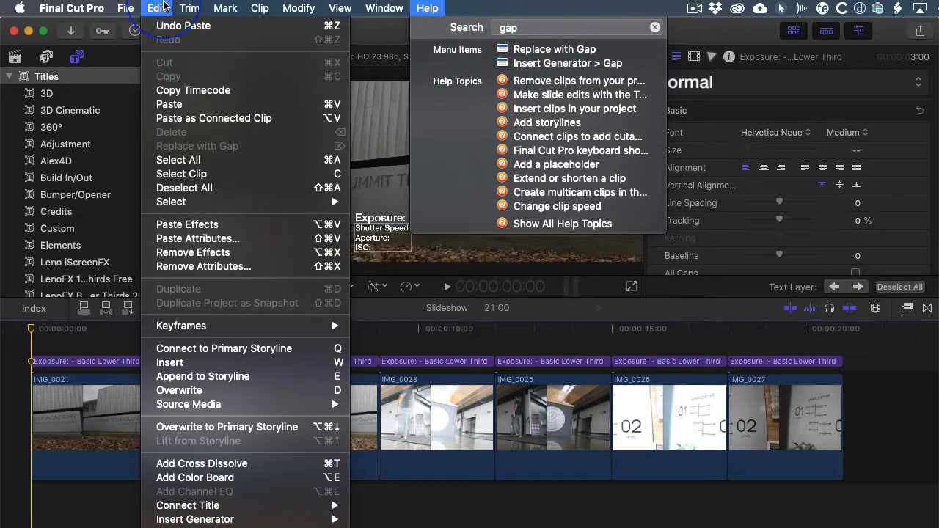
{"action": "mouse_move", "coordinate": [236, 519]}
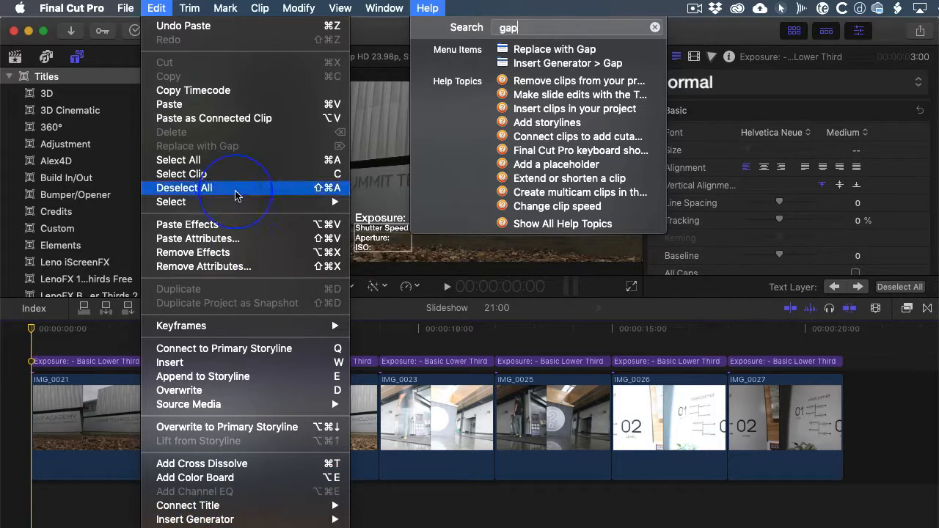
{"action": "left_click", "coordinate": [157, 6]}
{"action": "left_click", "coordinate": [156, 5]}
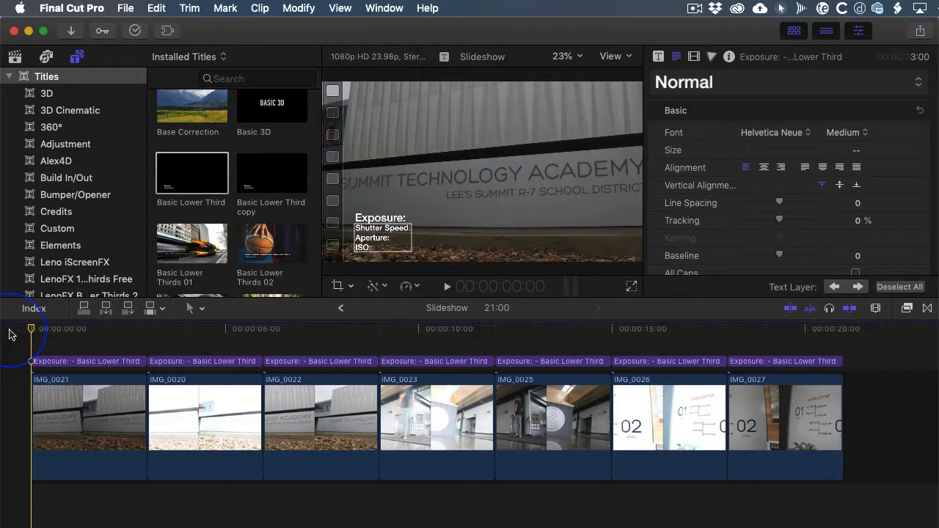
- Insert a gap clip before IMG_0021 at the start of the timeline and open its duration for editing
{"action": "key", "text": "alt+w"}
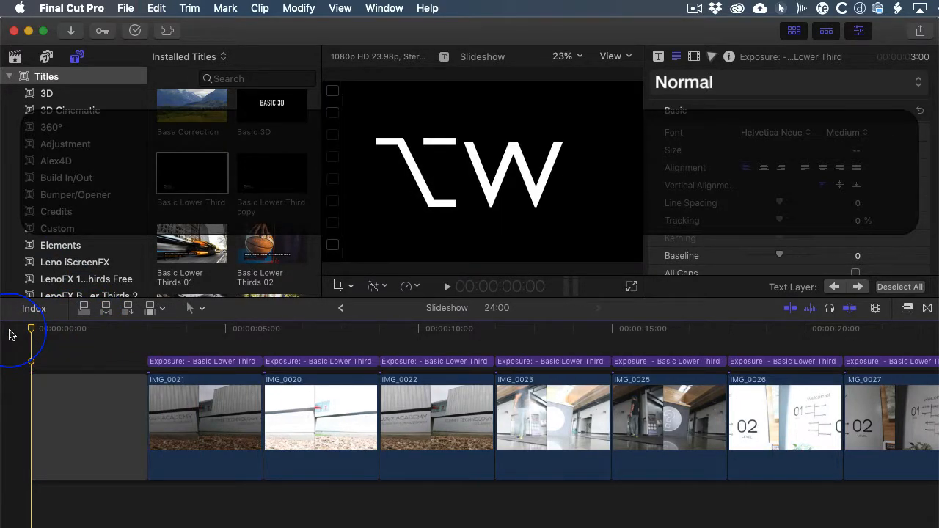
{"action": "left_click", "coordinate": [75, 407]}
{"action": "left_click", "coordinate": [75, 403]}
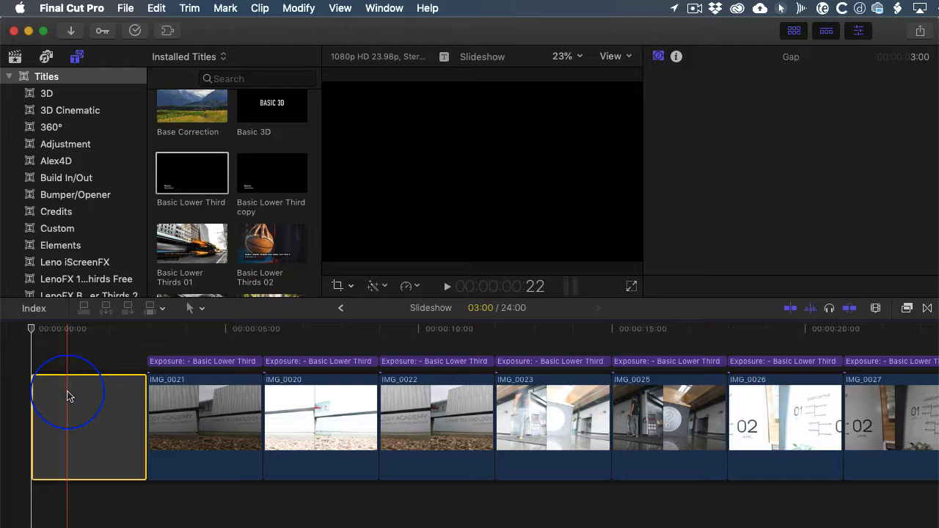
{"action": "key", "text": "ctrl+d"}
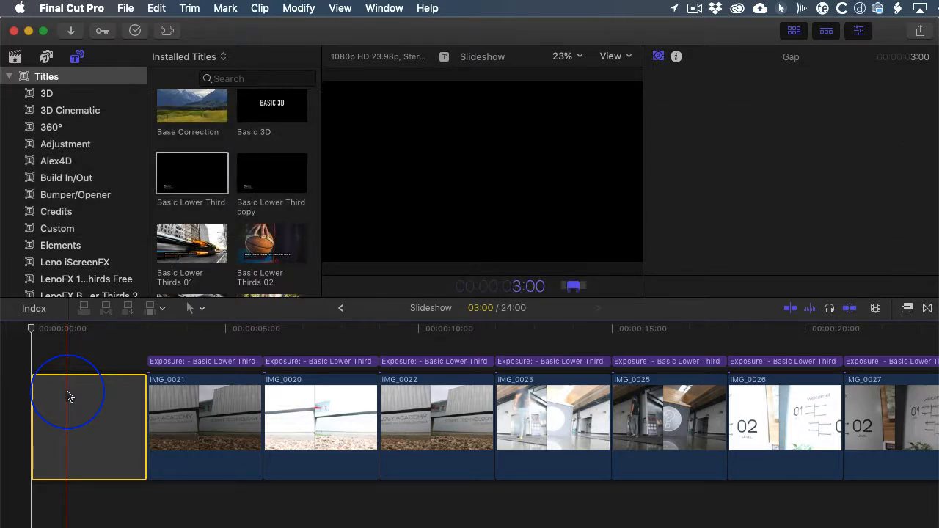
- Insert a second gap clip at 3:00, directly before IMG_0021, and set its duration to 2:00
{"action": "key", "text": "Down"}
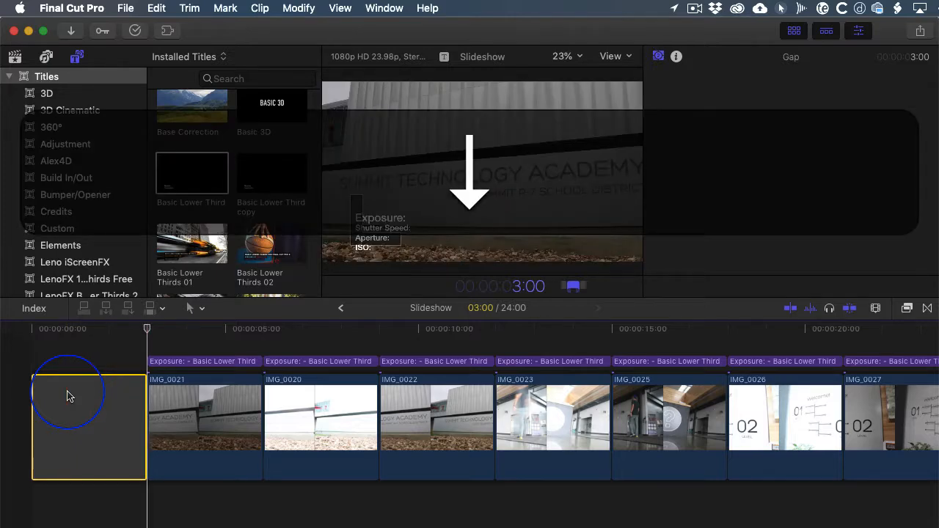
{"action": "key", "text": "alt"}
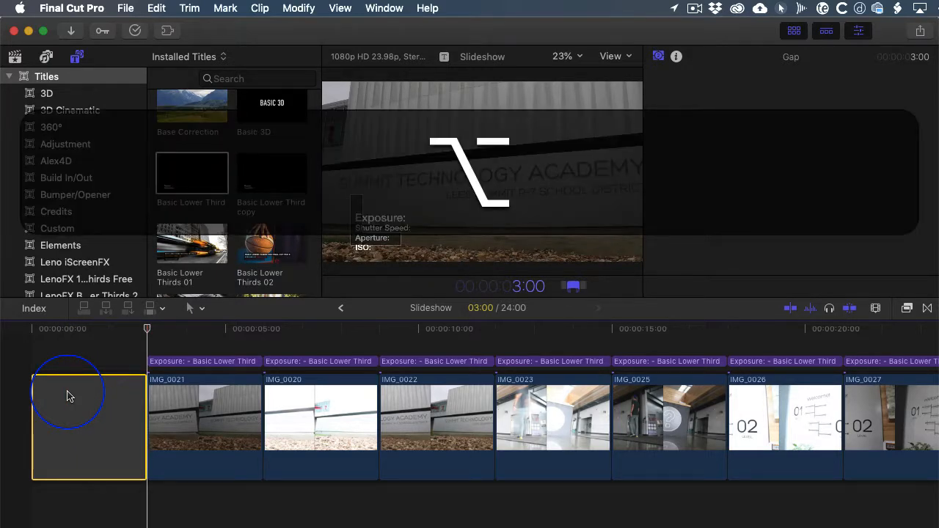
{"action": "key", "text": "alt+w"}
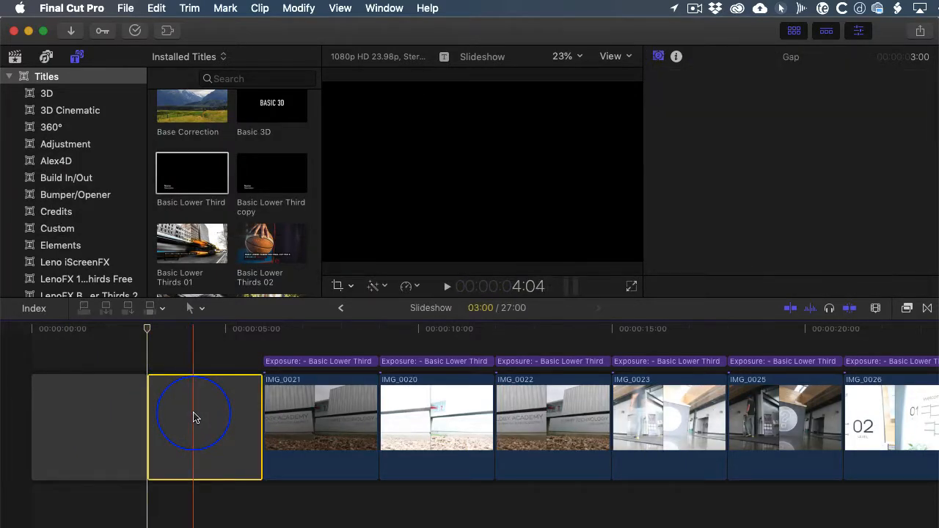
{"action": "key", "text": "ctrl+d"}
{"action": "type", "text": "200"}
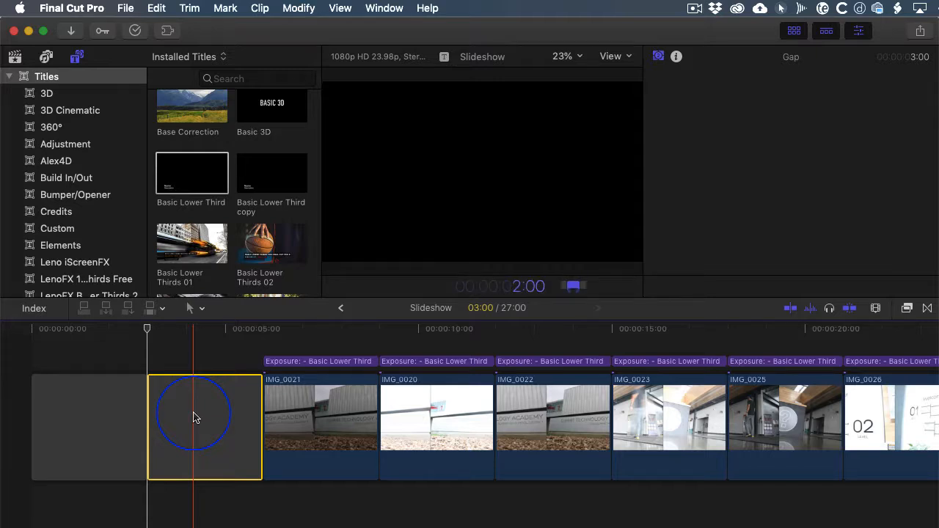
{"action": "key", "text": "Return"}
- Search the installed titles for "center", insert the Centered title between the two opening gap clips at 3:00, and preview it
{"action": "left_click", "coordinate": [170, 174]}
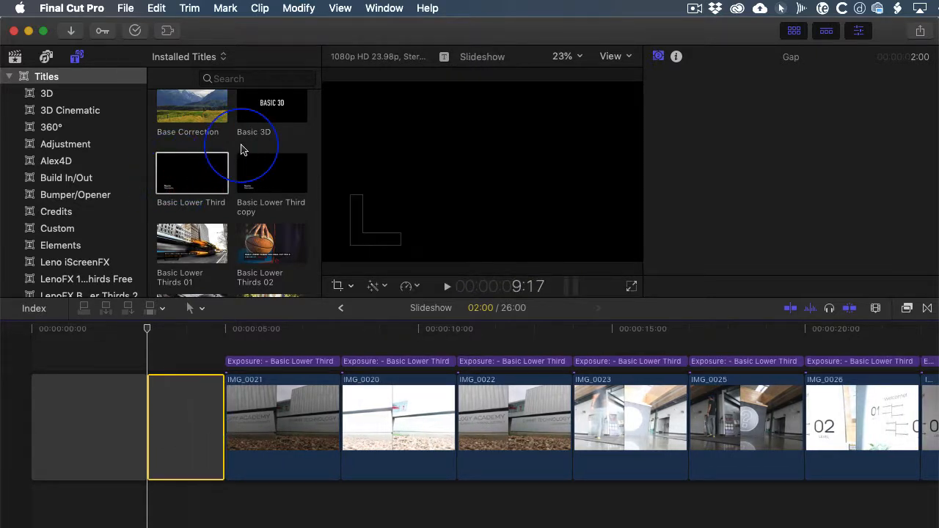
{"action": "scroll", "coordinate": [237, 151], "scroll_direction": "down", "scroll_amount": 3}
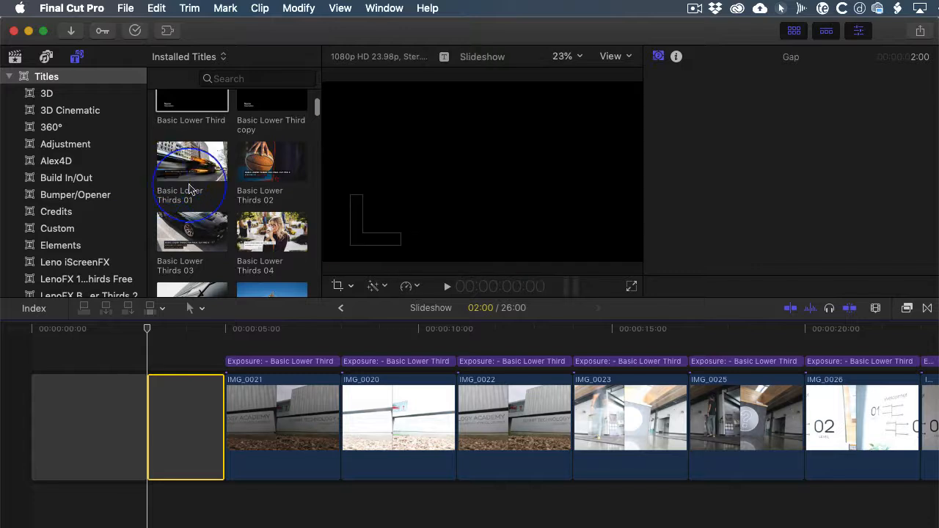
{"action": "scroll", "coordinate": [213, 187], "scroll_direction": "down", "scroll_amount": 8}
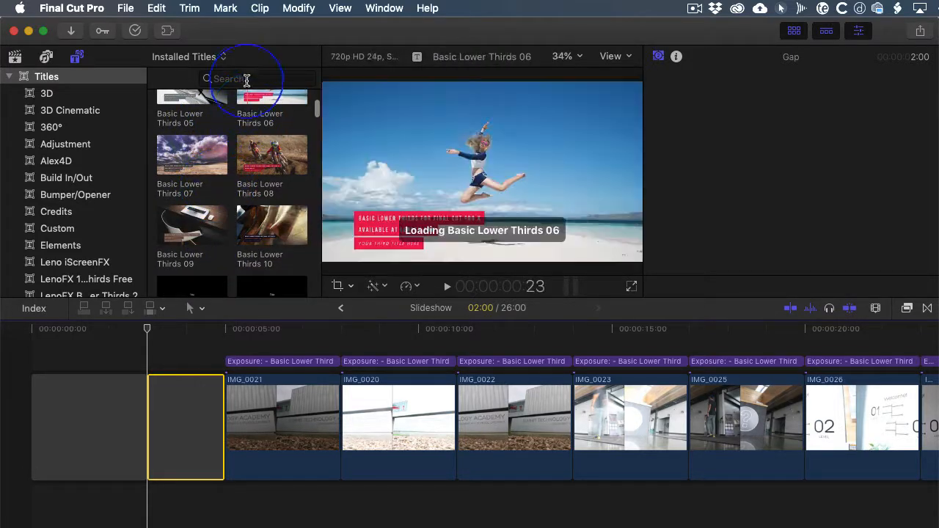
{"action": "left_click", "coordinate": [245, 79]}
{"action": "type", "text": "center"}
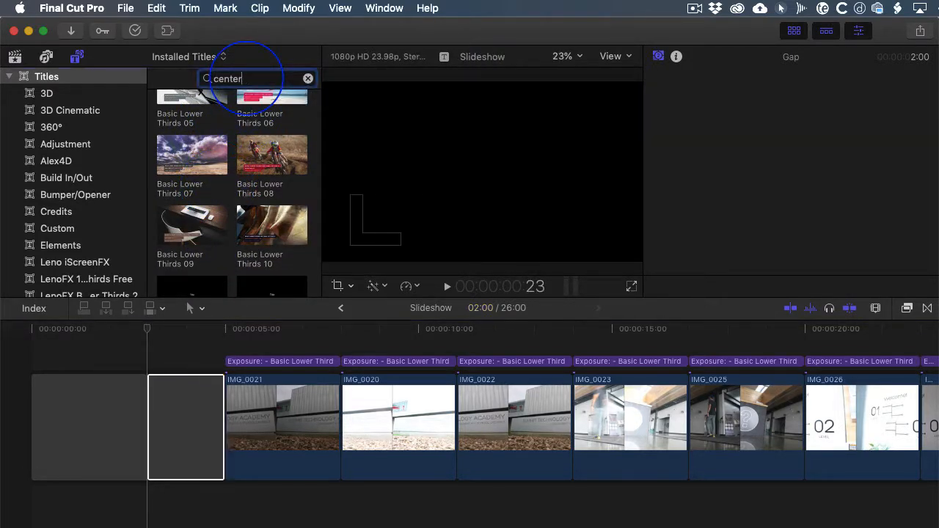
{"action": "left_click", "coordinate": [204, 101]}
{"action": "left_click_drag", "start_coordinate": [203, 101], "coordinate": [150, 400]}
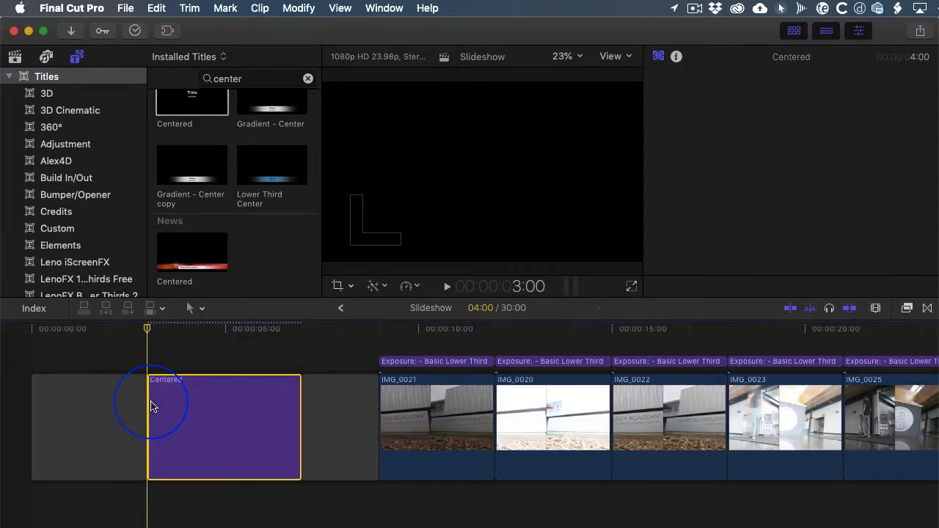
{"action": "left_click", "coordinate": [218, 328]}
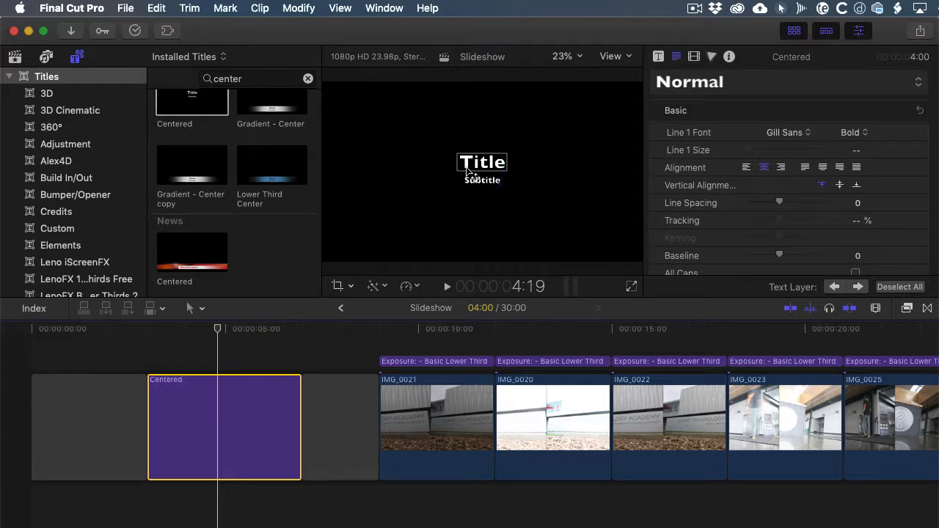
{"action": "left_click", "coordinate": [283, 357]}
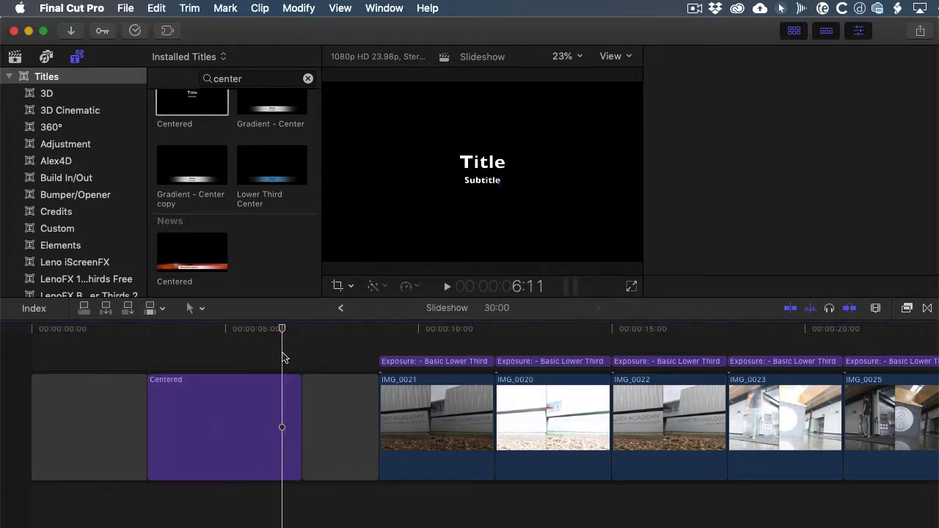
- Show the whole Slideshow project in the timeline and open its sharing options
{"action": "key", "text": "super+minus"}
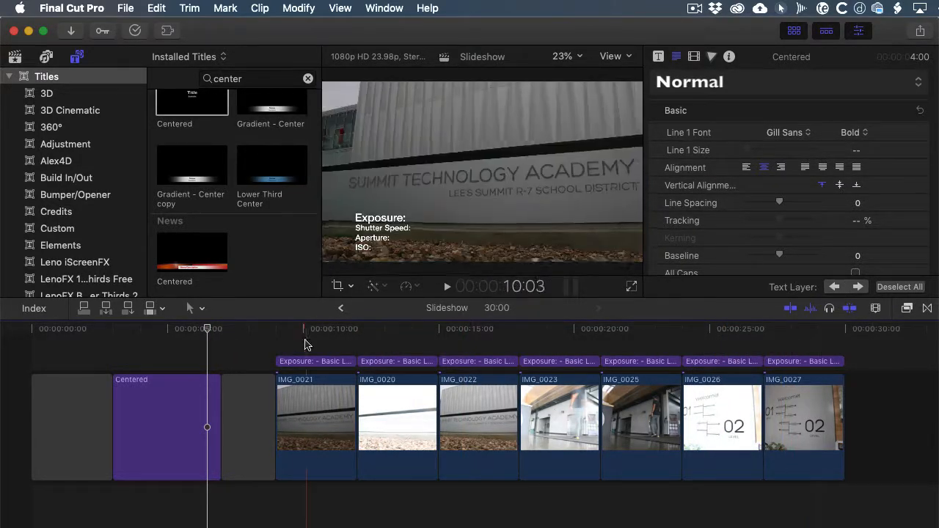
{"action": "left_click", "coordinate": [919, 33]}
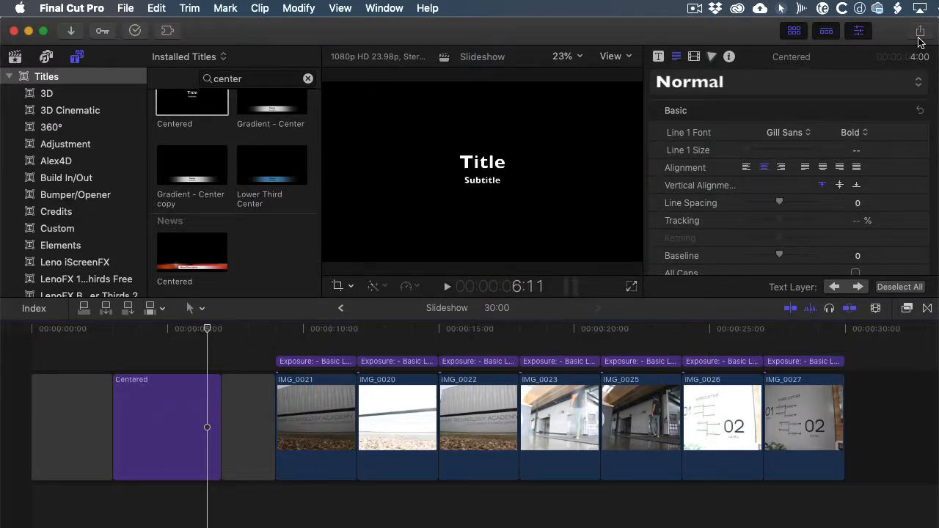
{"action": "left_click", "coordinate": [919, 38]}
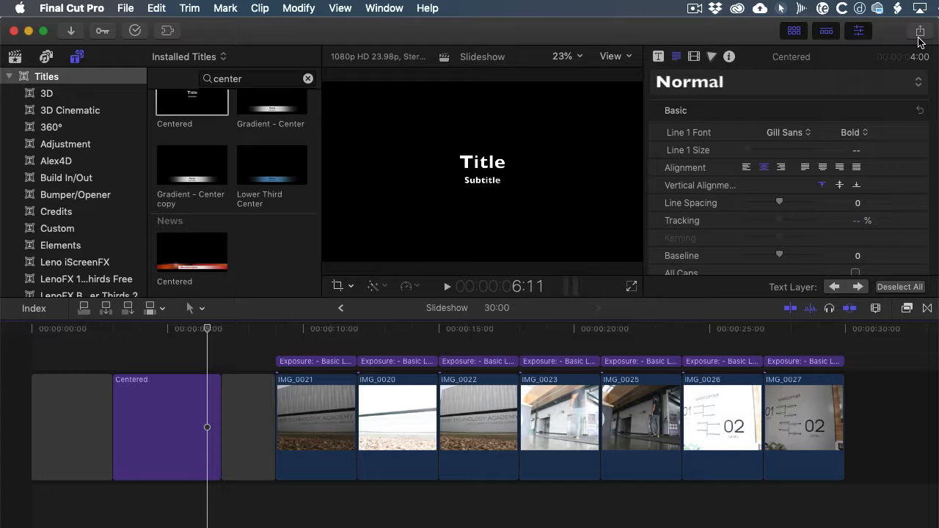